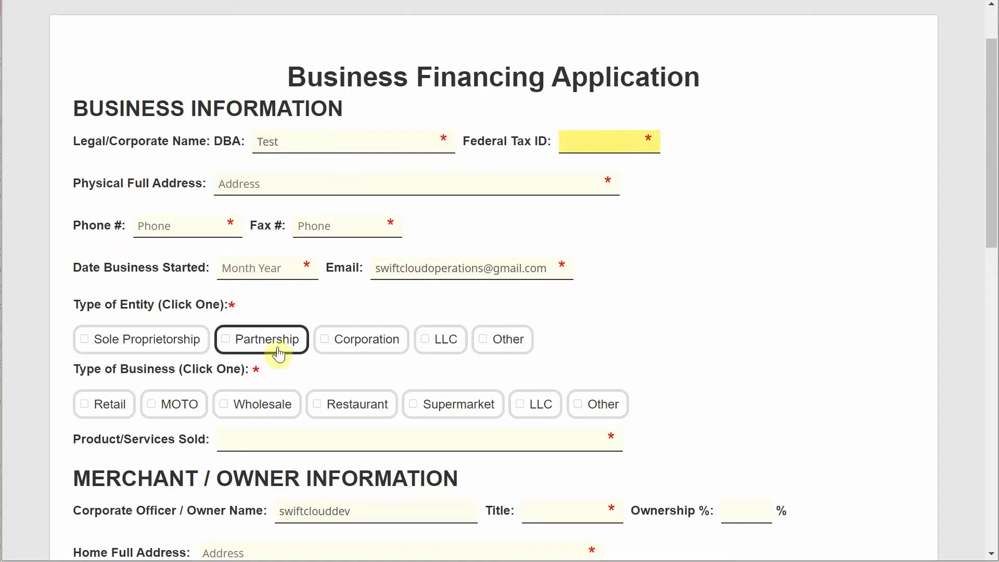
- Check Partnership and Wholesale on the sample financing application, then scroll toward the signature box
click(276, 343)
click(288, 398)
scroll(519, 406, down, 15)
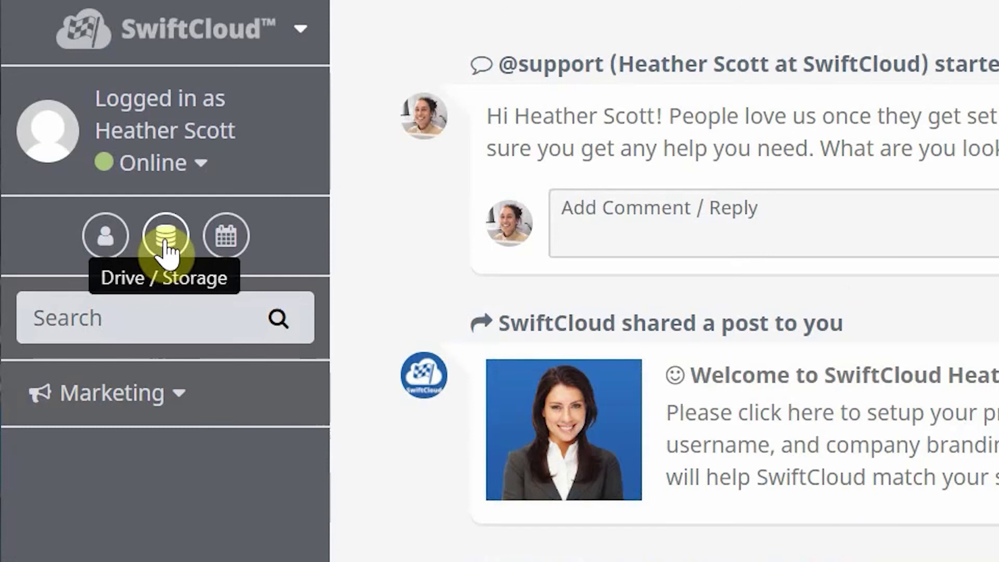
- Go to the Drive file list, start a new Doc but cancel naming it, and reopen Add New
click(165, 242)
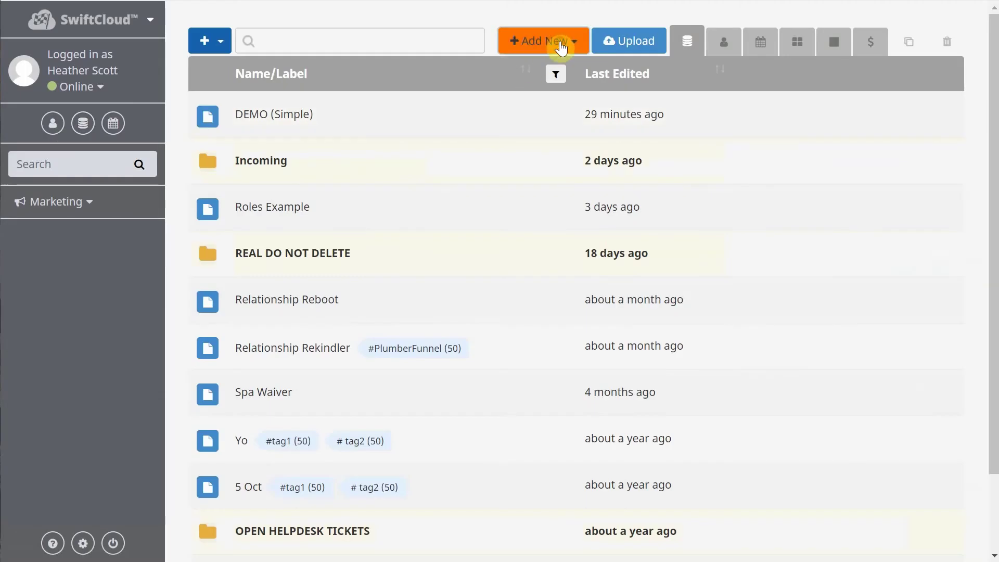
click(561, 46)
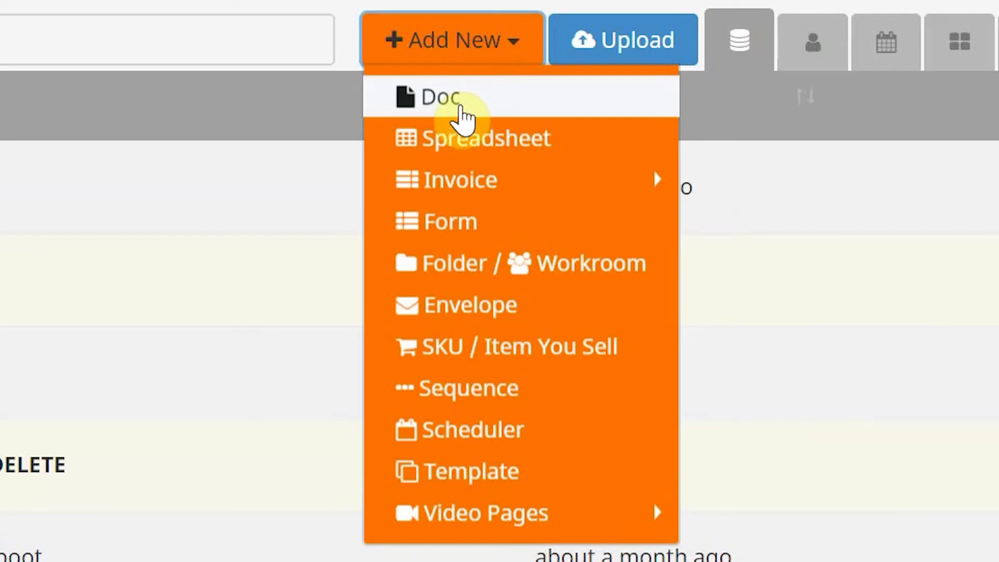
click(463, 117)
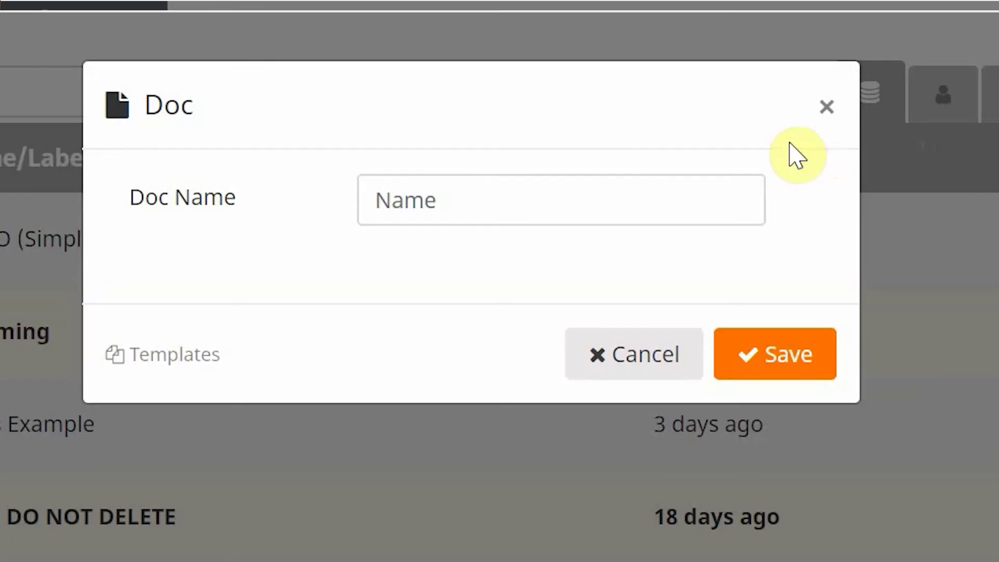
click(826, 104)
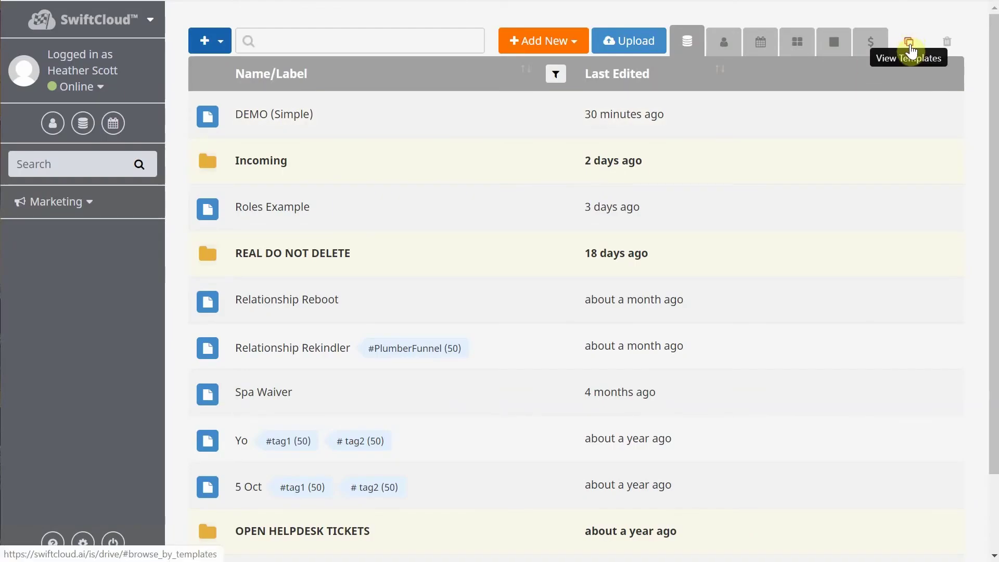
click(543, 41)
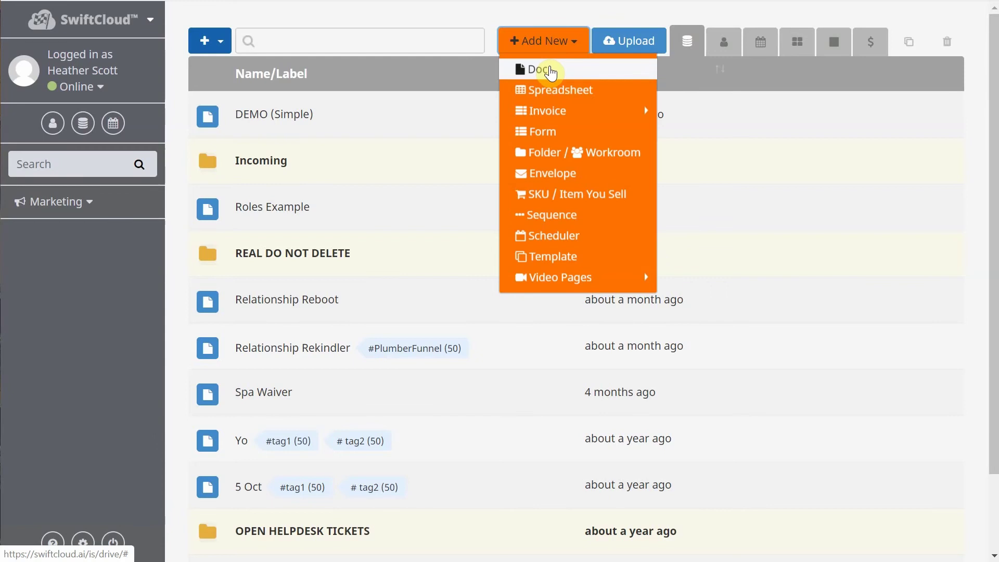
- Create a new Doc from the waiver template and click into the DEMO (Simple) title and body
click(550, 73)
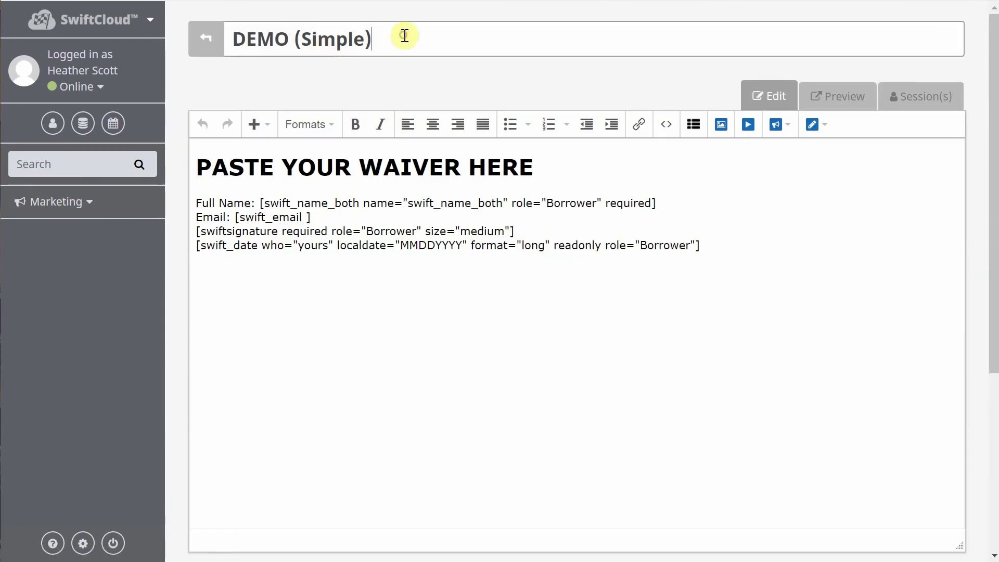
triple_click(418, 47)
click(384, 47)
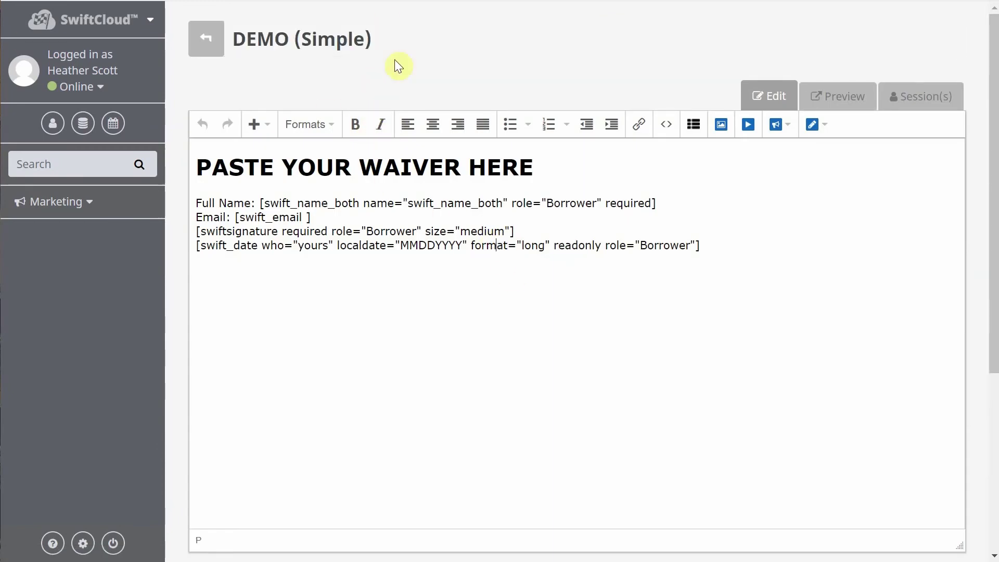
triple_click(345, 39)
click(598, 271)
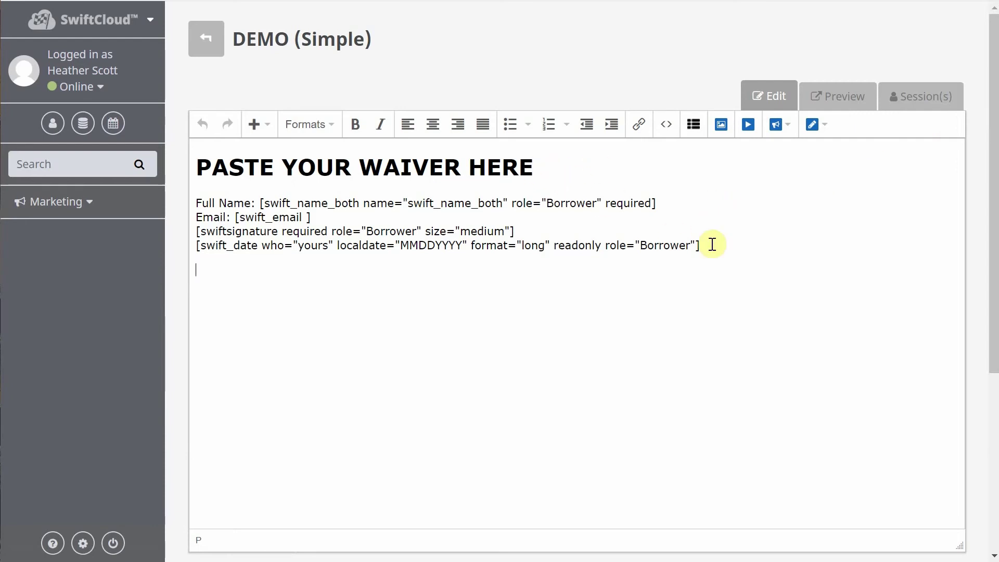
drag(415, 248, 152, 138)
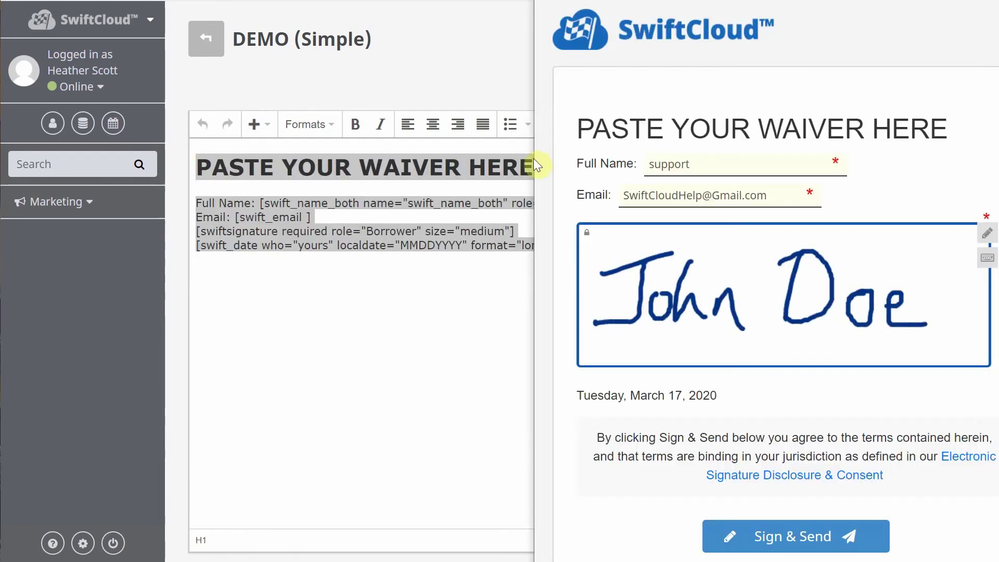
click(377, 314)
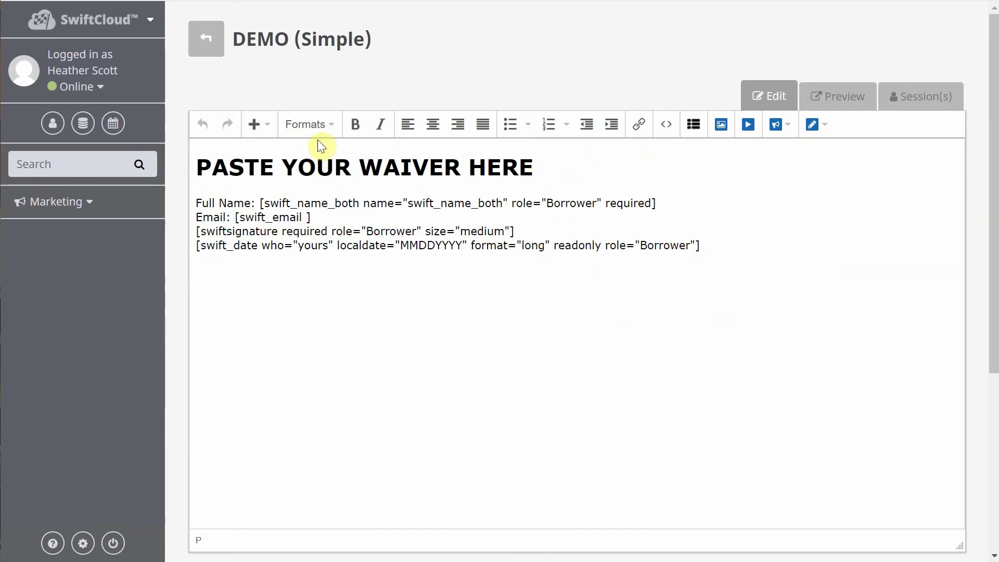
- Open and close Formats, open the SwiftSignature snippet list, and toggle the contacts options
click(313, 125)
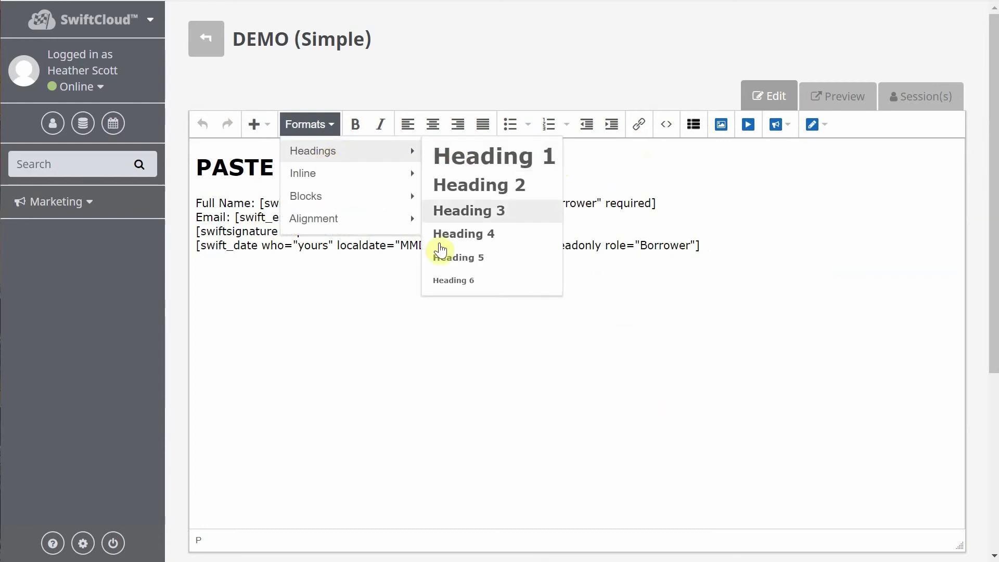
click(688, 189)
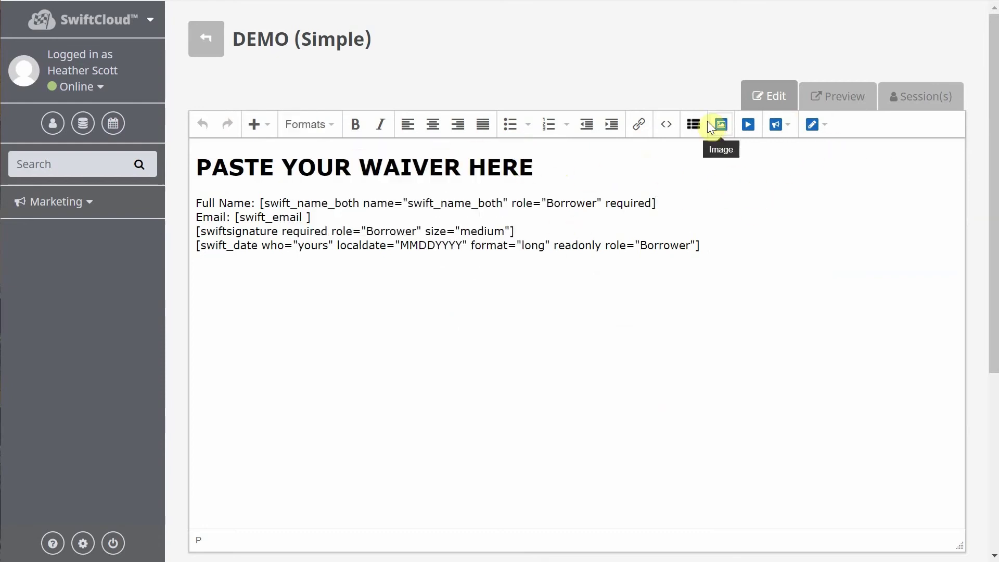
click(815, 127)
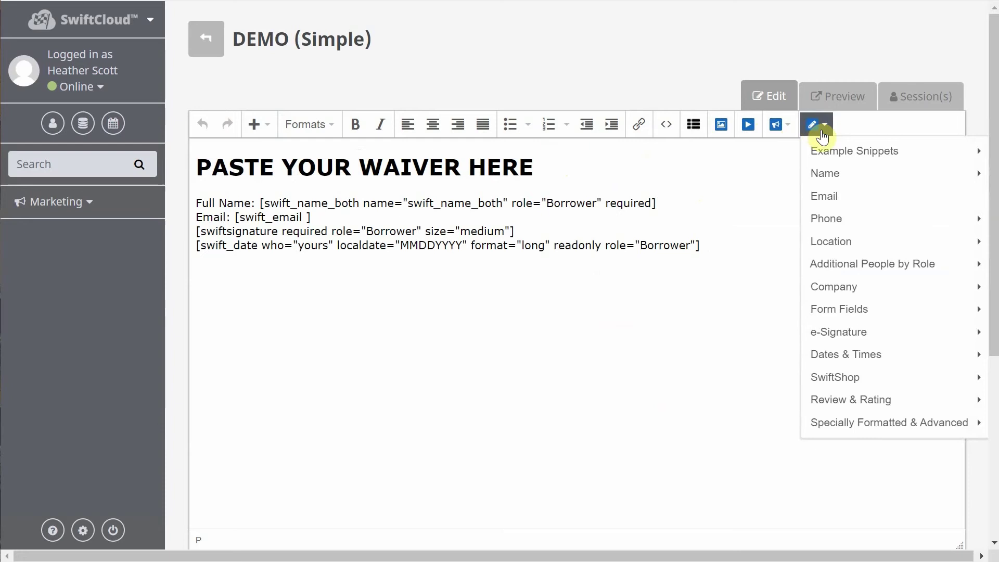
mouse_move(832, 182)
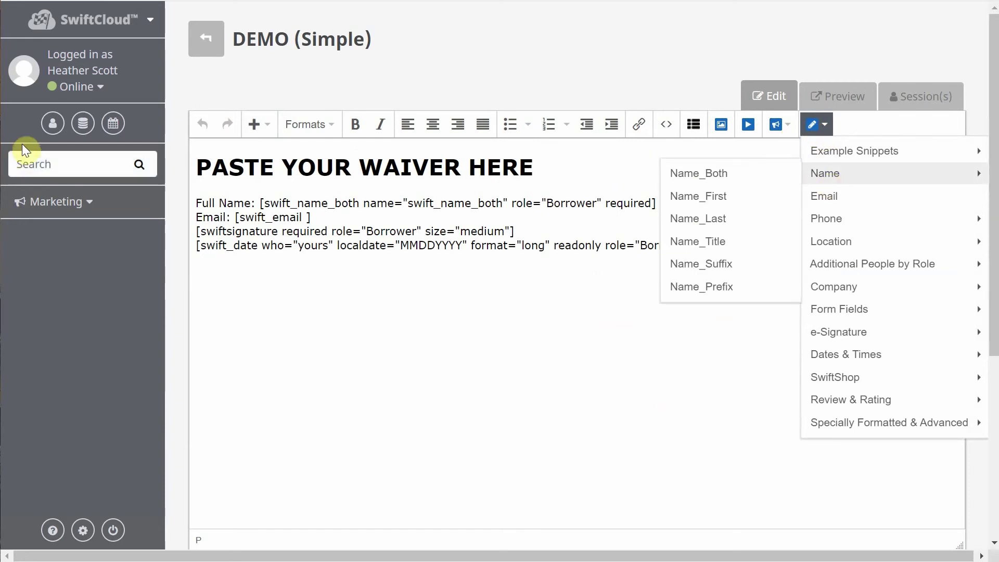
click(52, 125)
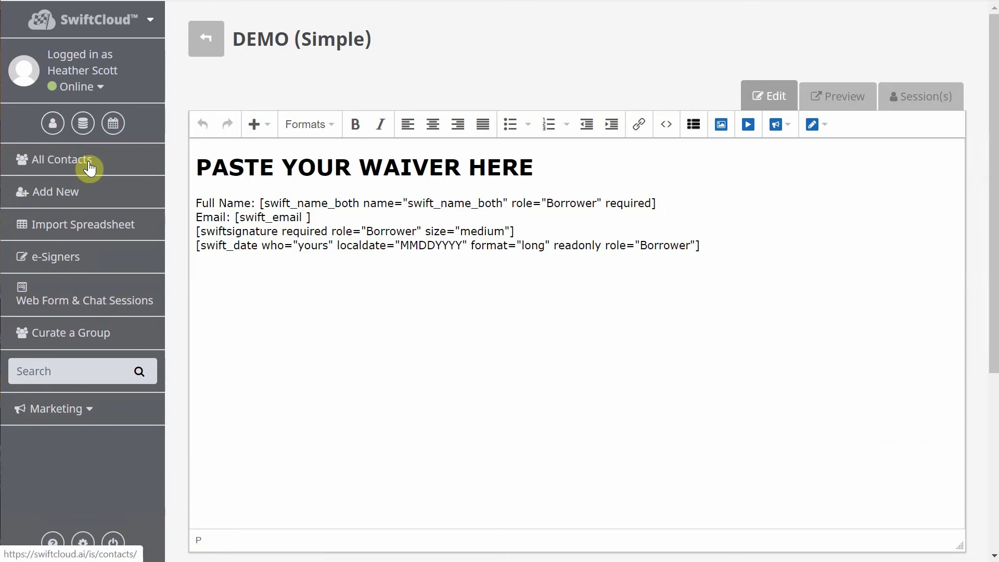
click(52, 125)
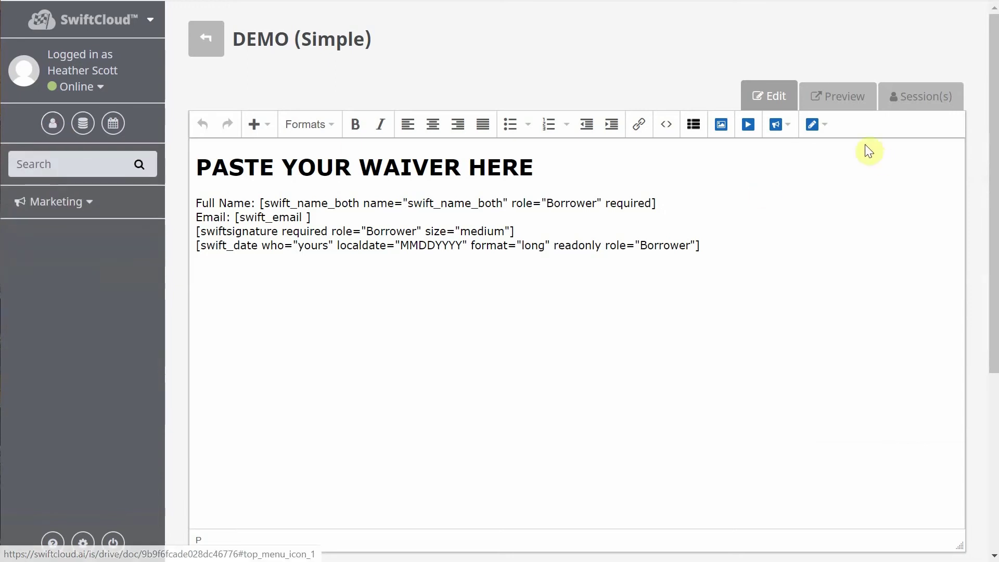
- Reopen the snippet list and browse the Name, Phone, Location and Example Snippets categories
click(814, 130)
mouse_move(824, 175)
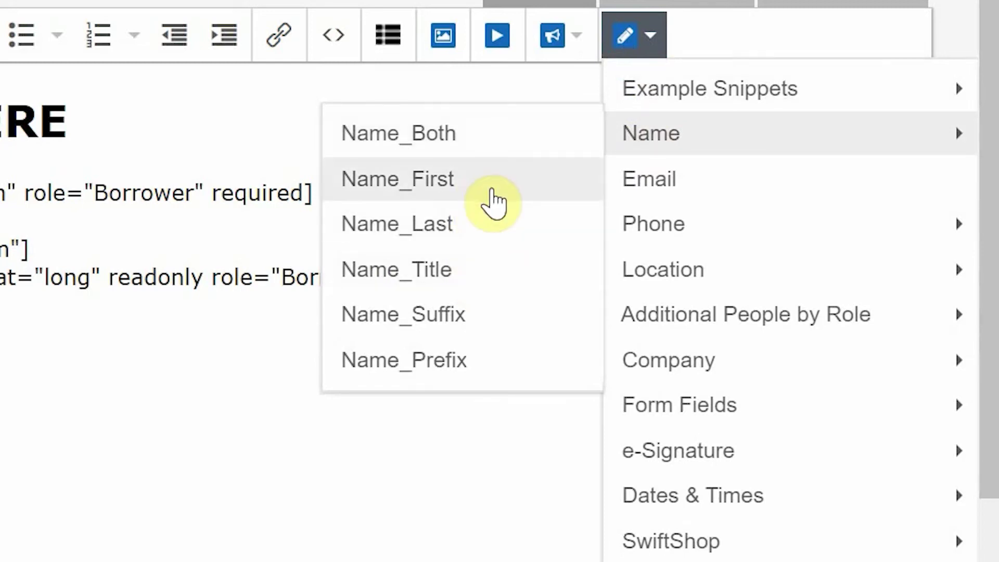
mouse_move(698, 229)
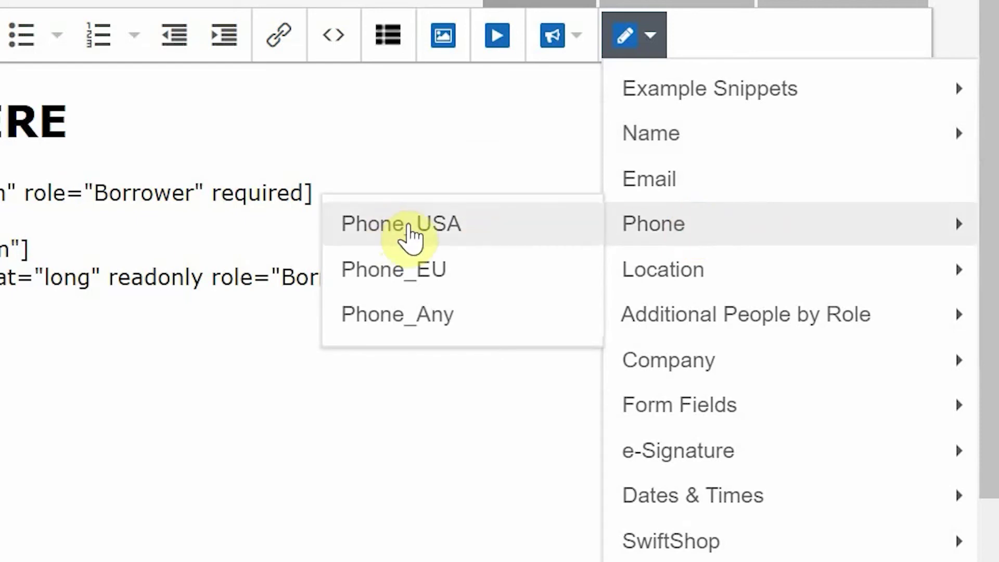
mouse_move(680, 270)
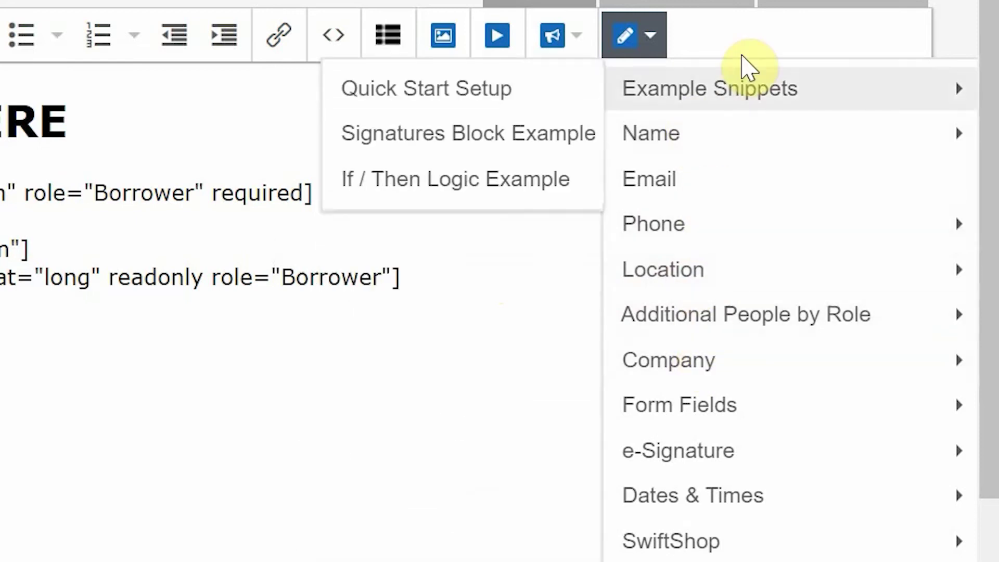
- Close the snippet list and select the word Borrower in the Full Name line
click(182, 268)
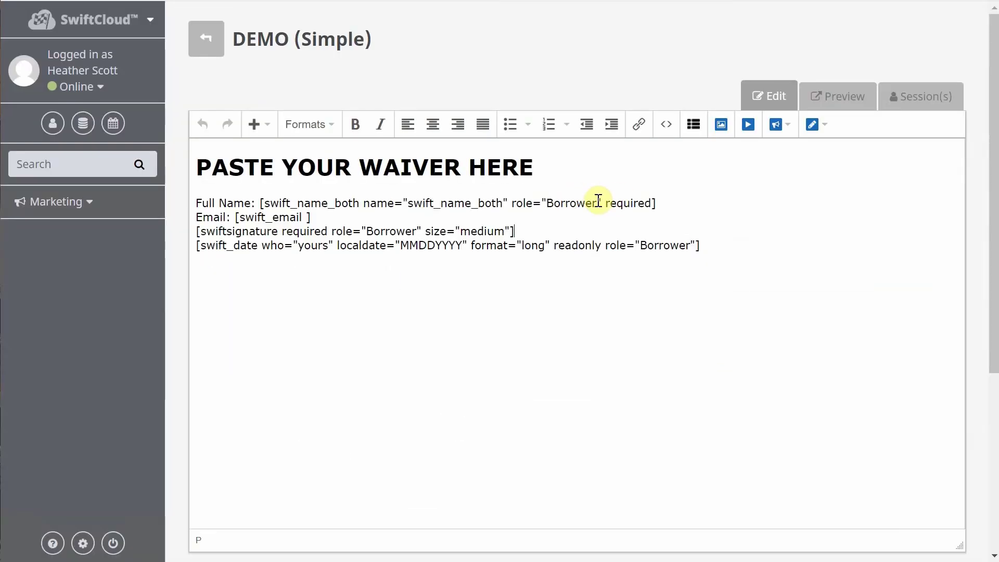
drag(200, 194, 115, 193)
drag(557, 200, 547, 202)
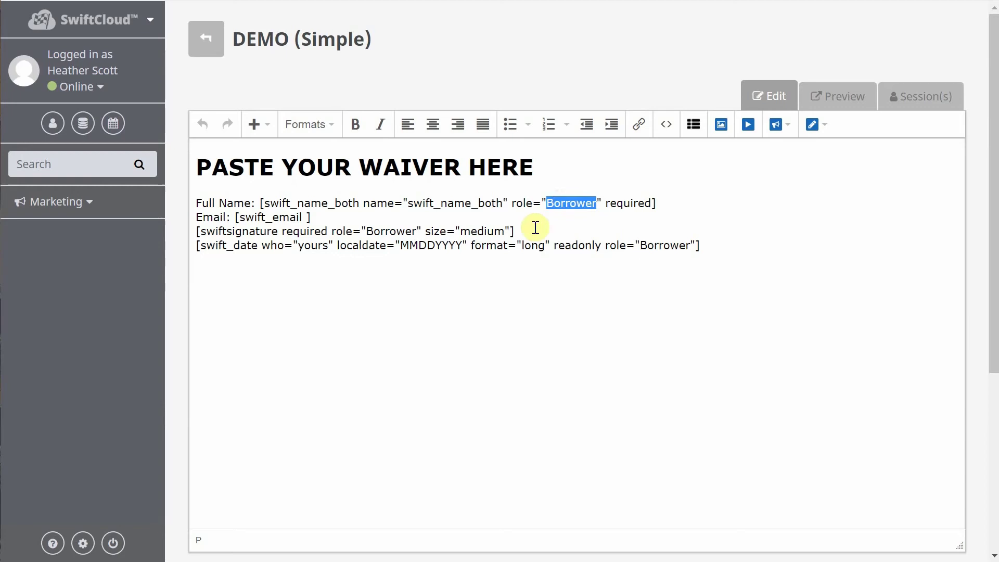
click(577, 202)
double_click(597, 202)
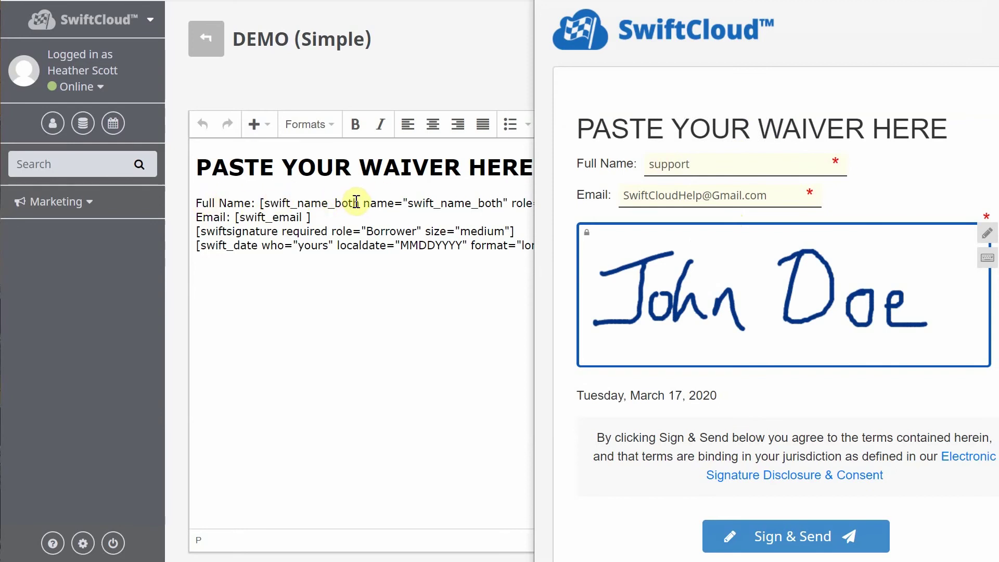
- Select the address in the preview's Email field, then close the signing preview
mouse_move(633, 188)
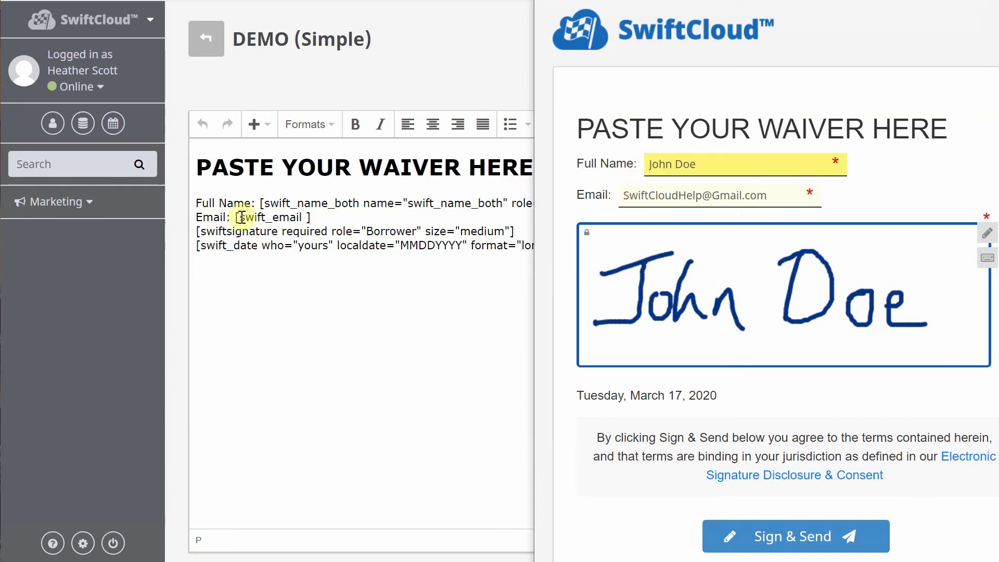
triple_click(785, 196)
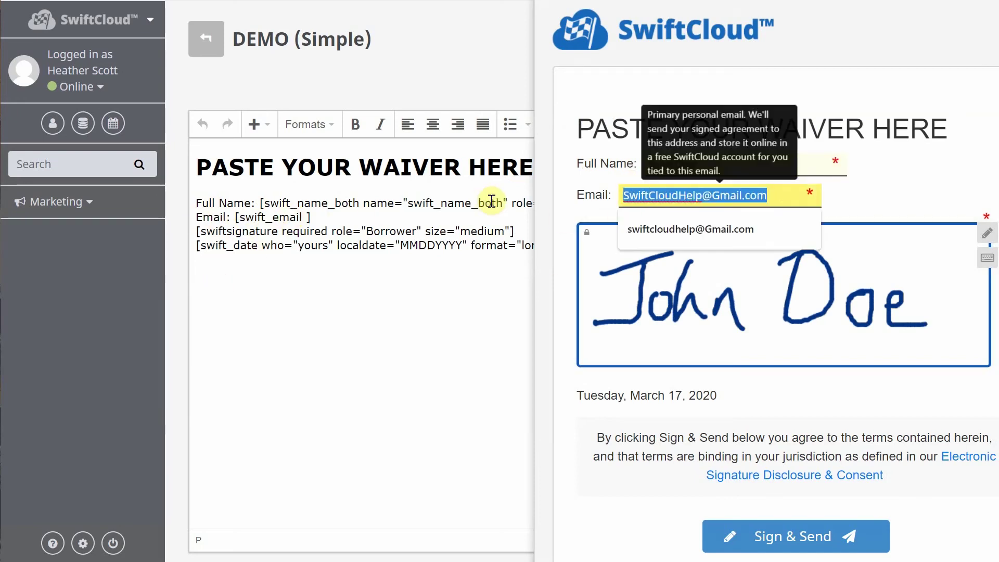
click(396, 224)
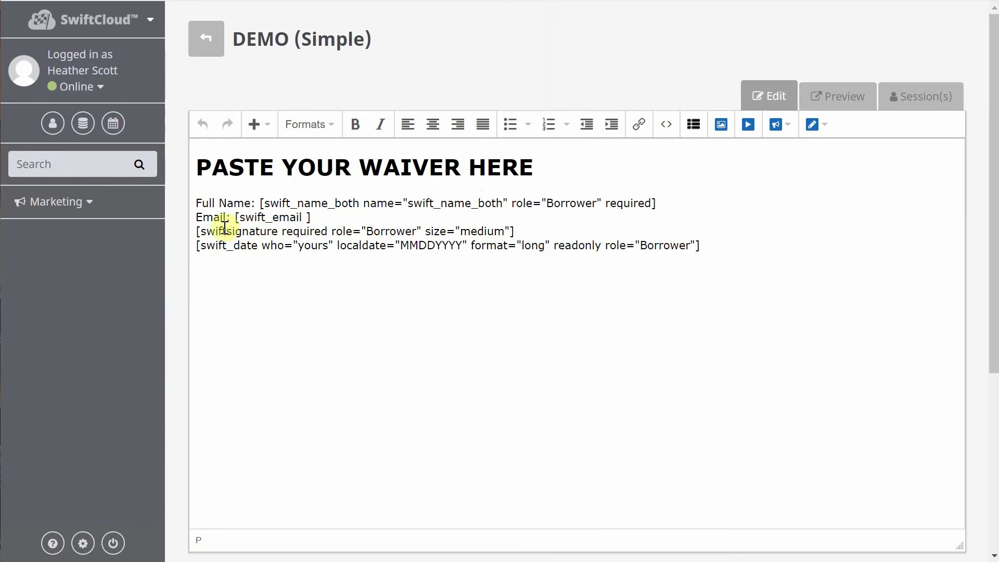
- Place the caret at the end of the signature line and insert a signature box shortcode
click(283, 228)
double_click(283, 228)
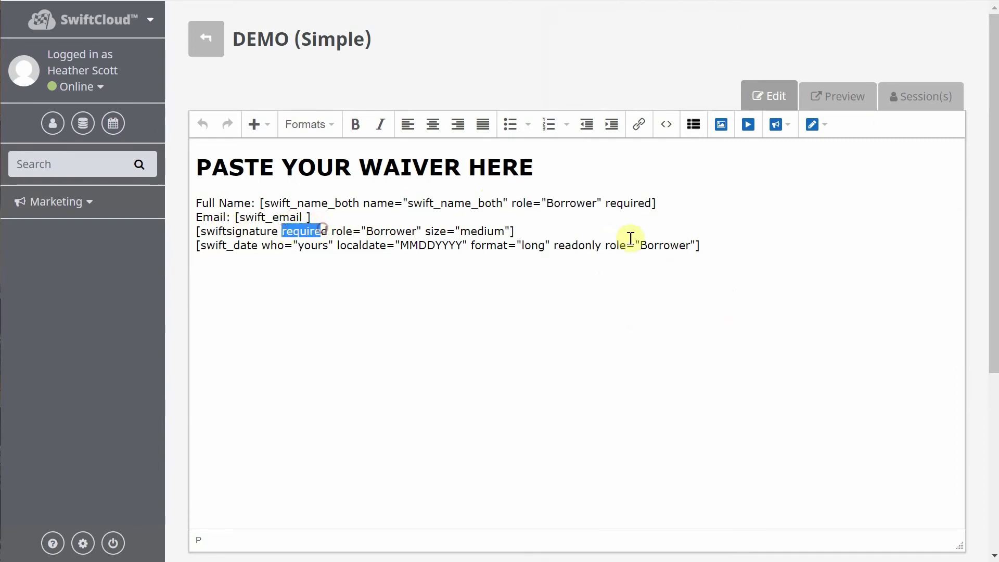
click(599, 235)
click(815, 127)
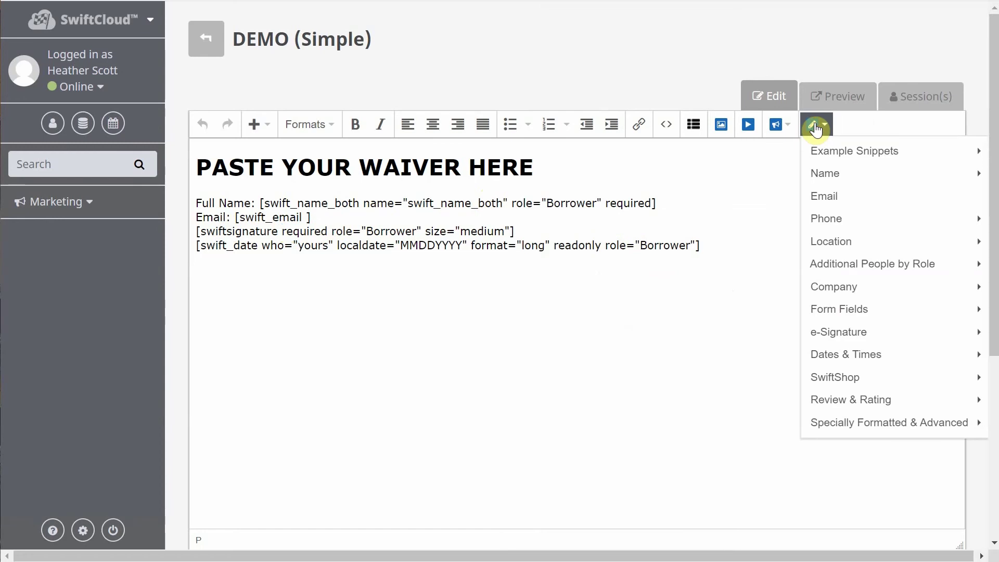
mouse_move(834, 335)
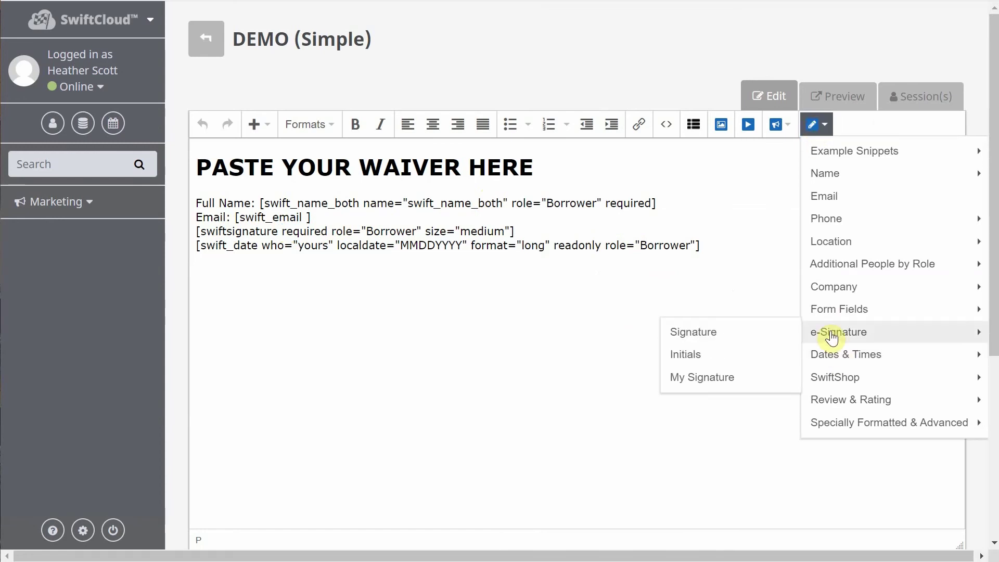
click(710, 337)
- Keep size Medium, try a New/Custom role and Required, then cancel the Signature box dialog
click(587, 237)
click(588, 238)
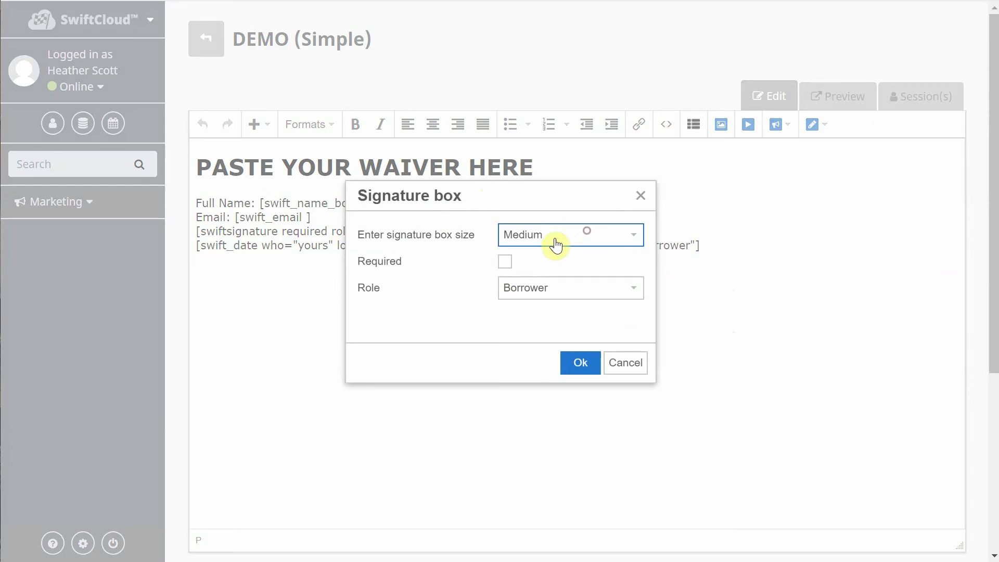
click(551, 296)
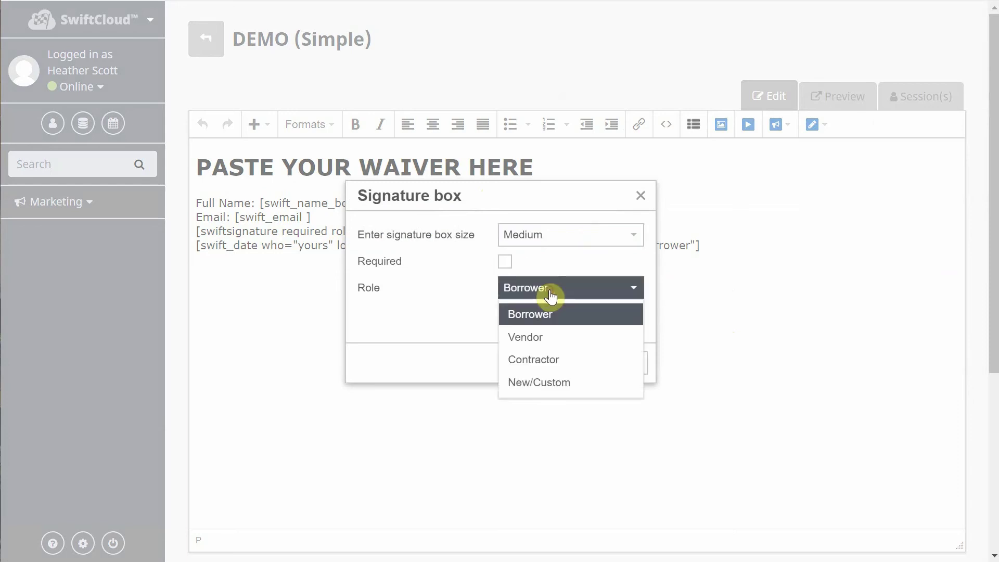
click(551, 382)
click(548, 288)
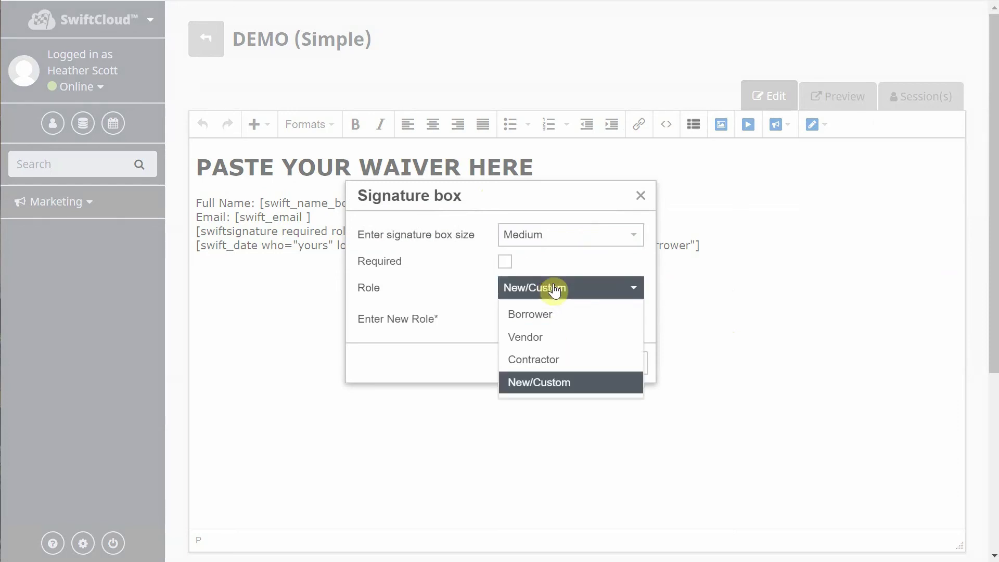
click(576, 269)
click(624, 361)
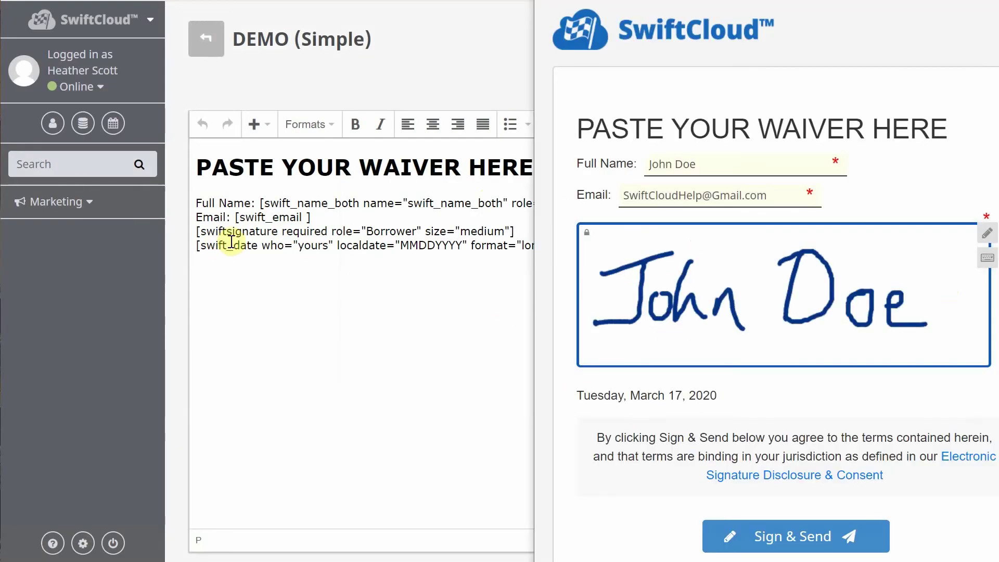
click(267, 243)
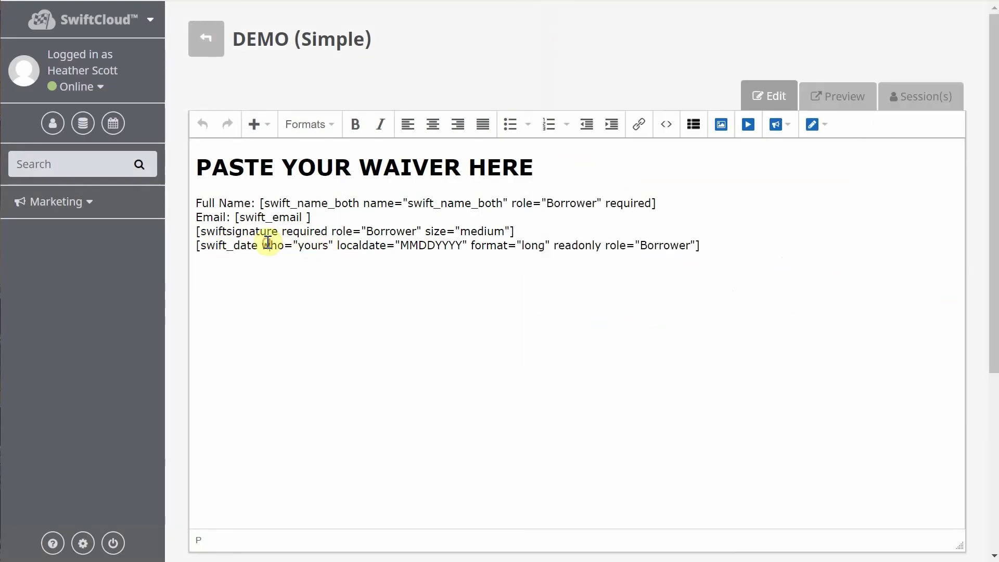
drag(734, 245, 134, 236)
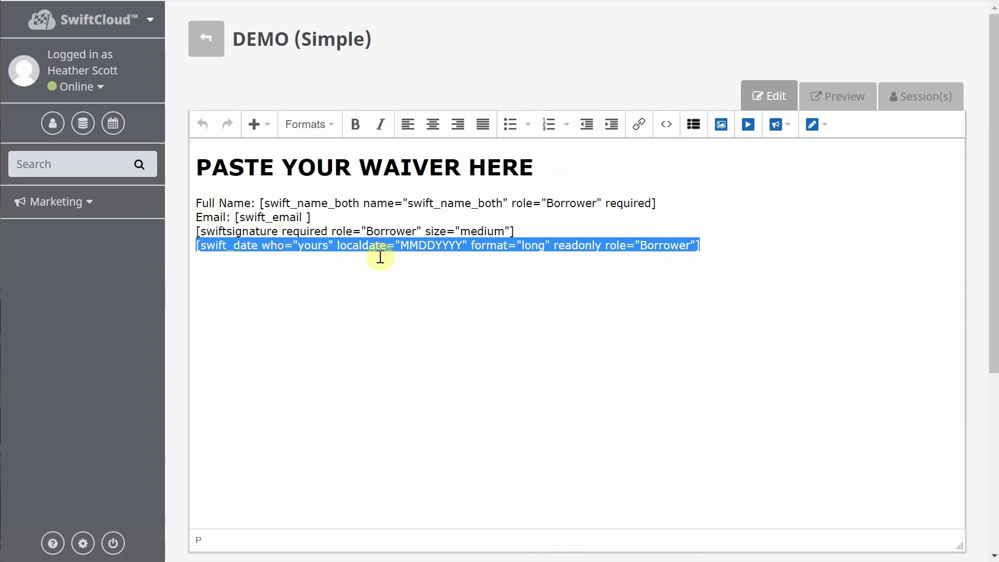
click(816, 125)
mouse_move(830, 364)
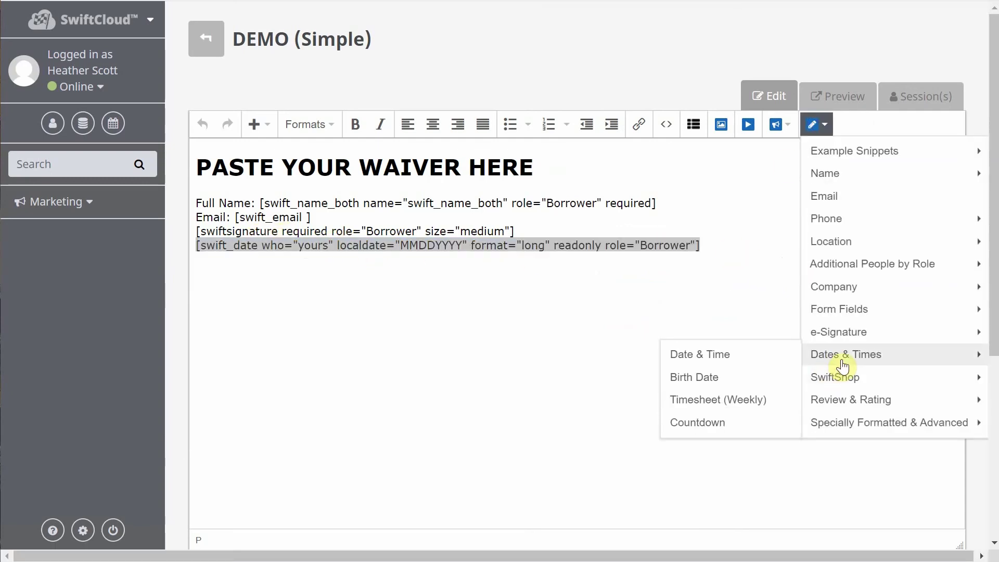
click(689, 358)
click(551, 241)
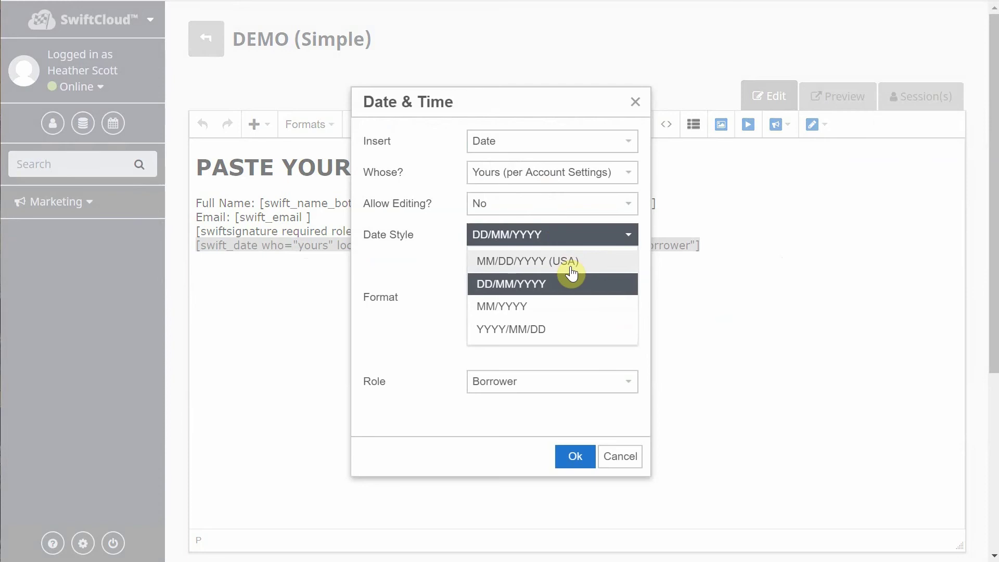
click(556, 172)
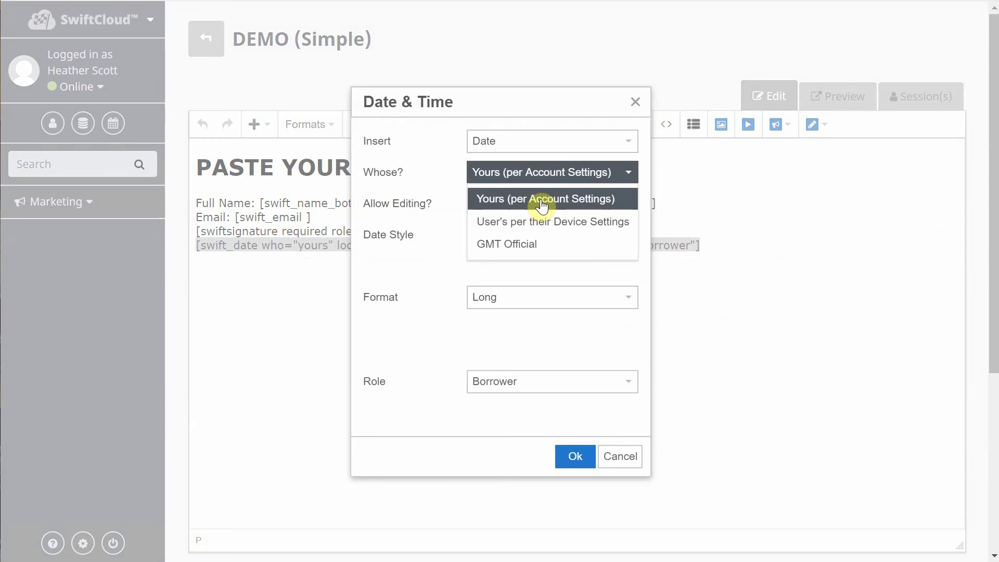
click(541, 200)
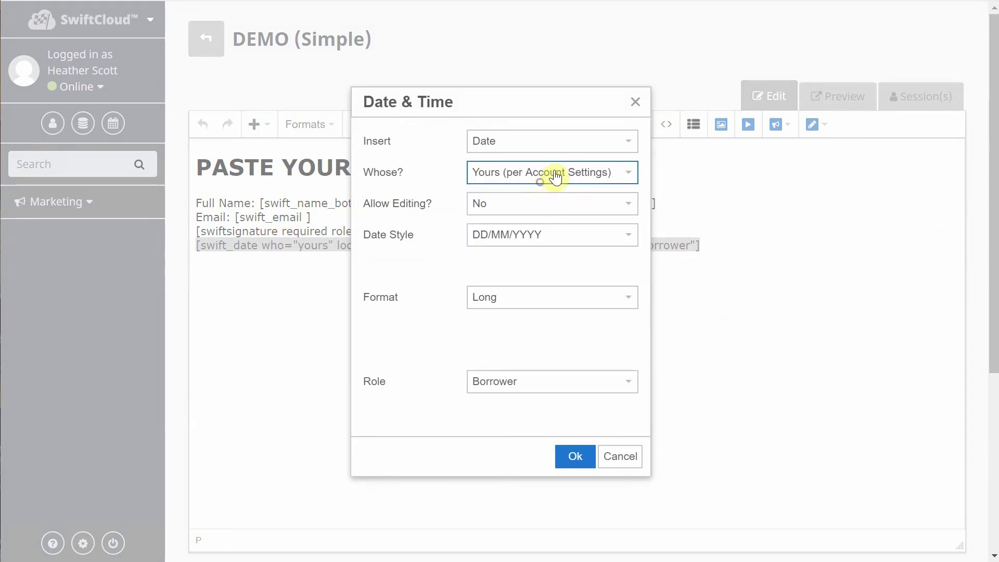
click(620, 457)
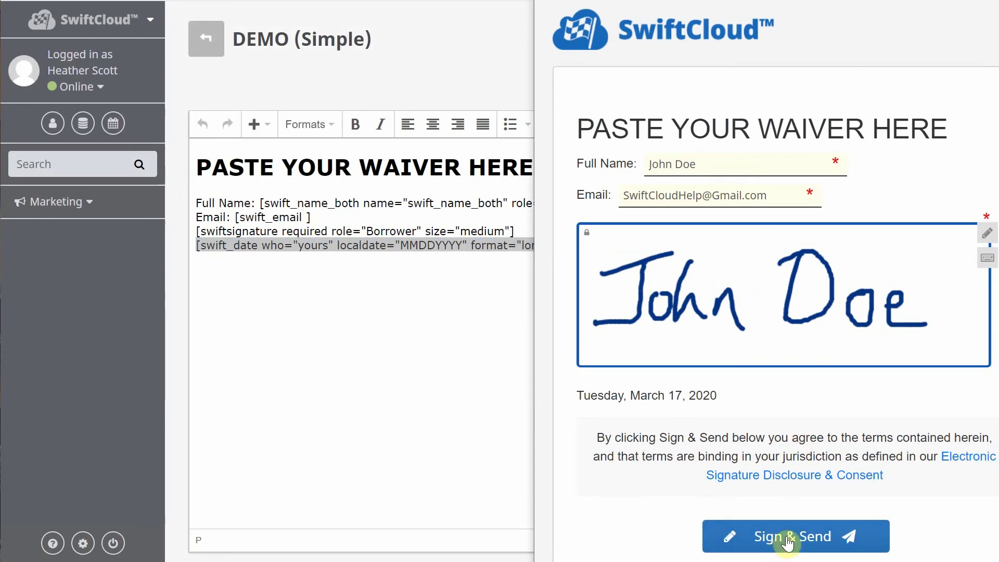
- Return to the editor and expand FOR THEM: User Experience to reveal the forwarding and Get an Email rules
click(401, 359)
scroll(791, 264, down, 2)
scroll(791, 264, down, 2)
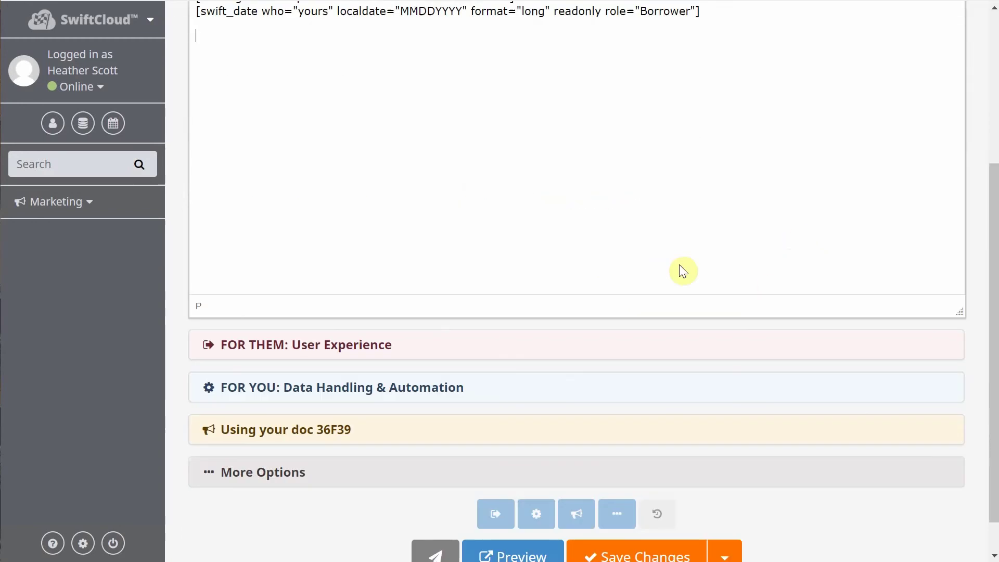
click(322, 346)
scroll(470, 238, down, 4)
click(338, 151)
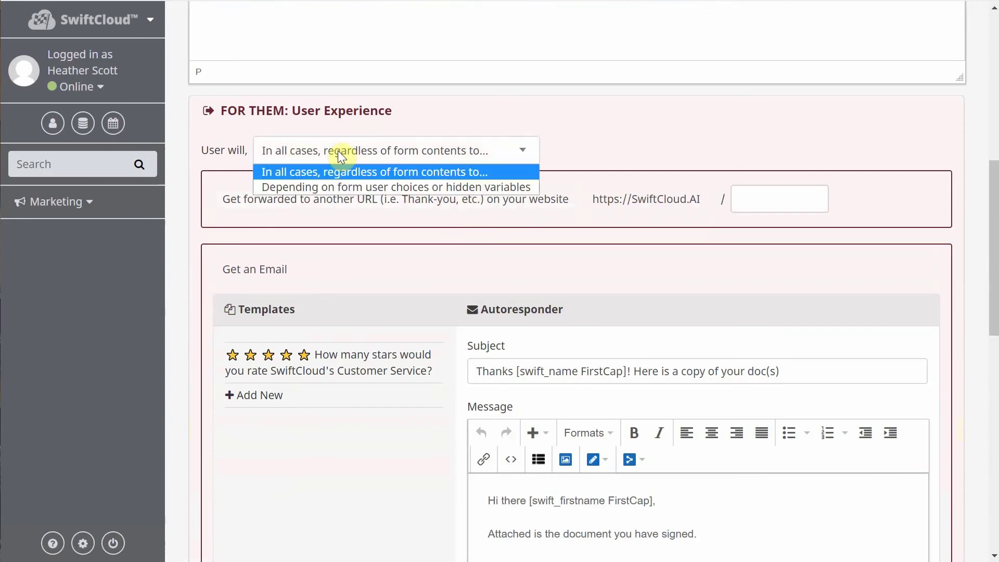
click(338, 151)
click(449, 154)
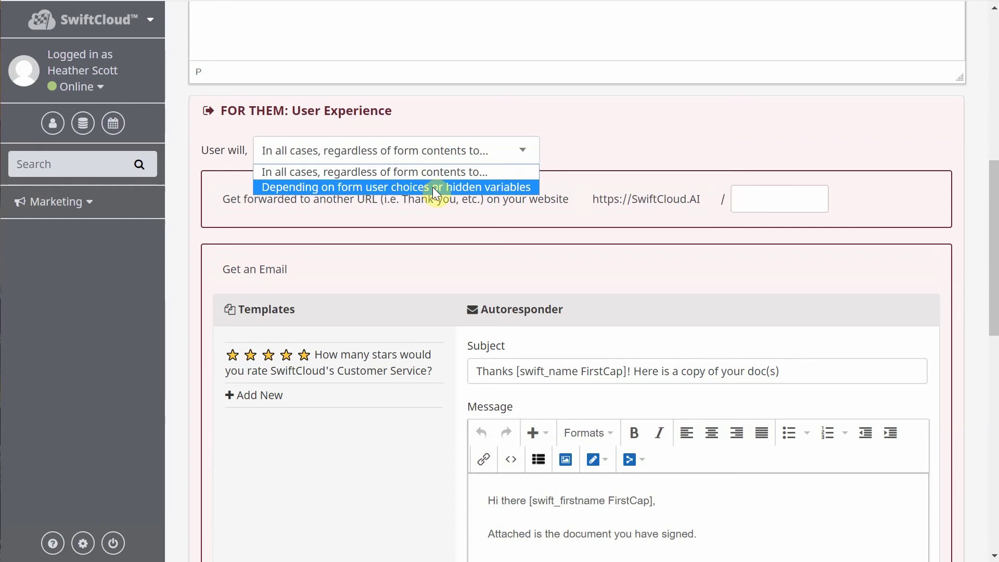
click(617, 140)
click(372, 200)
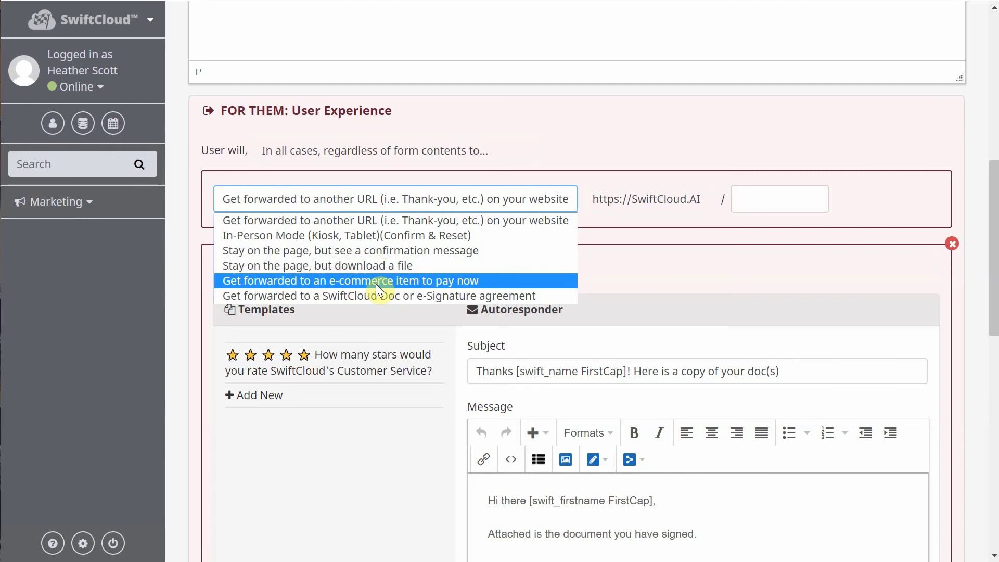
click(467, 224)
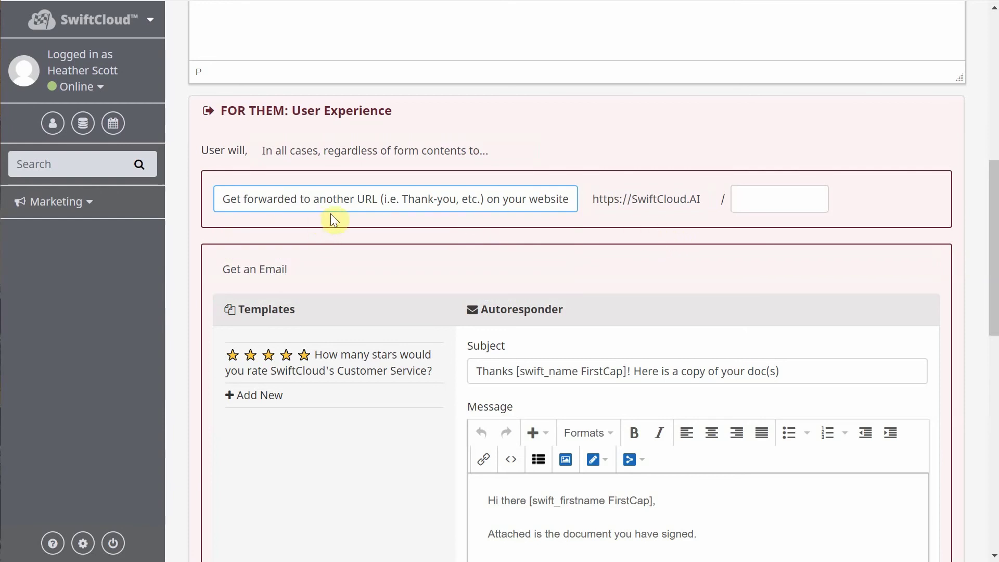
click(365, 193)
click(482, 158)
click(482, 159)
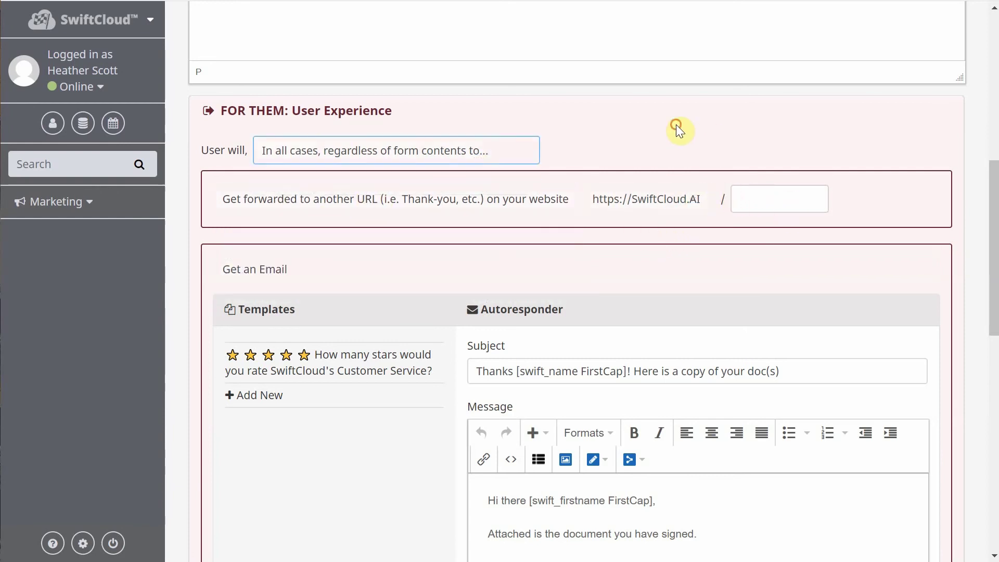
click(454, 200)
click(454, 200)
mouse_move(379, 267)
click(527, 275)
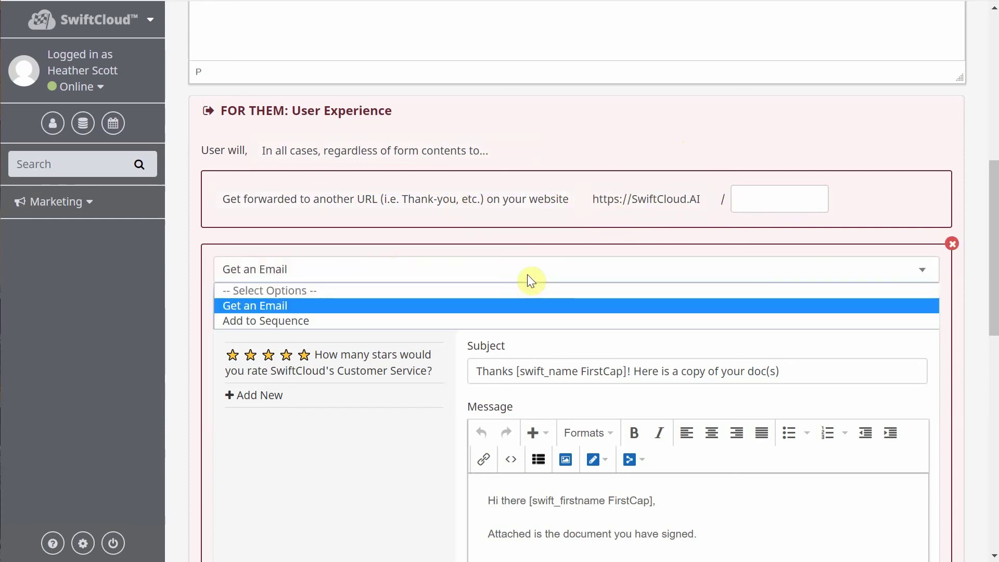
click(530, 273)
scroll(650, 278, down, 3)
scroll(683, 280, down, 3)
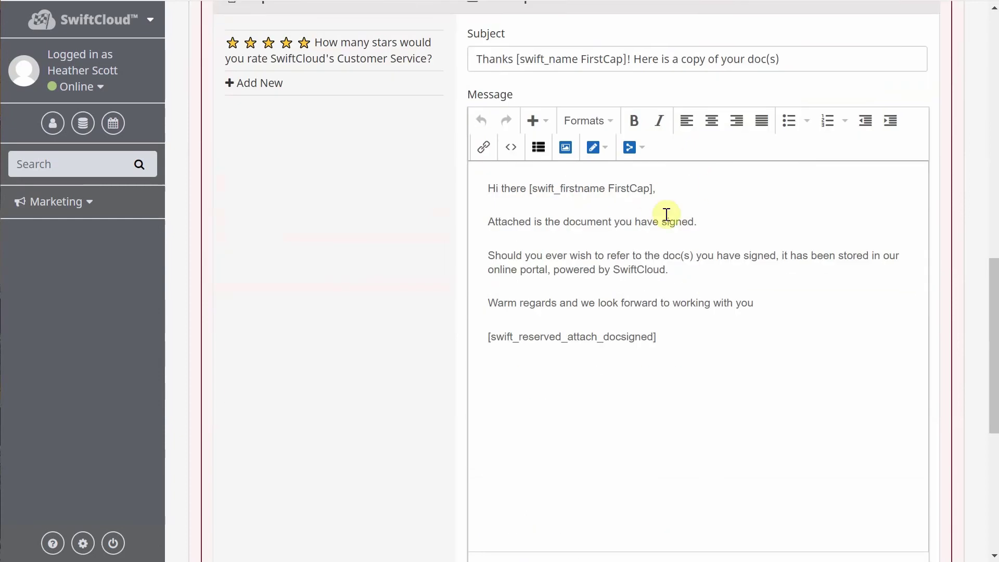
drag(744, 345, 629, 319)
click(682, 209)
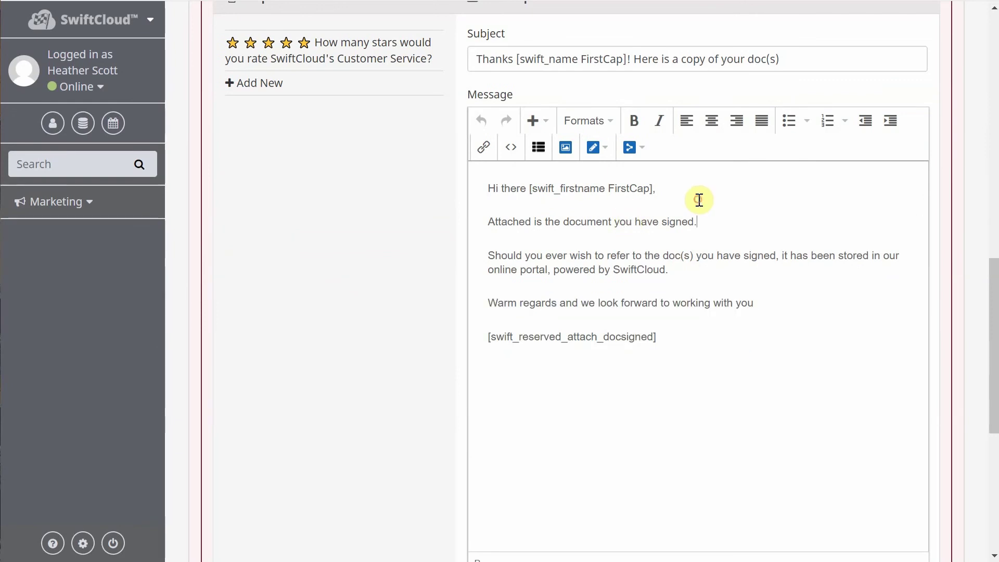
triple_click(540, 335)
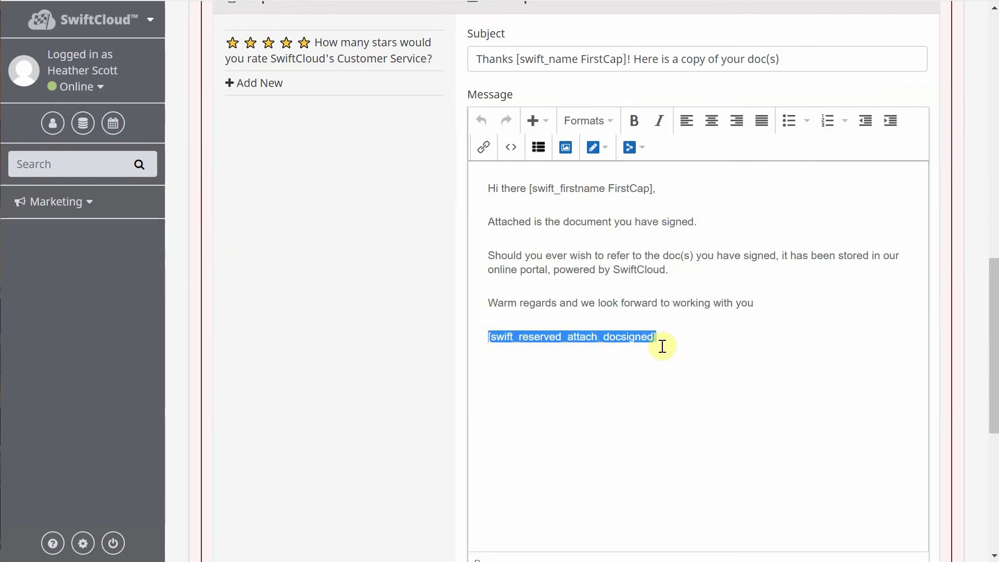
key(alt+Tab)
click(489, 271)
scroll(698, 240, up, 5)
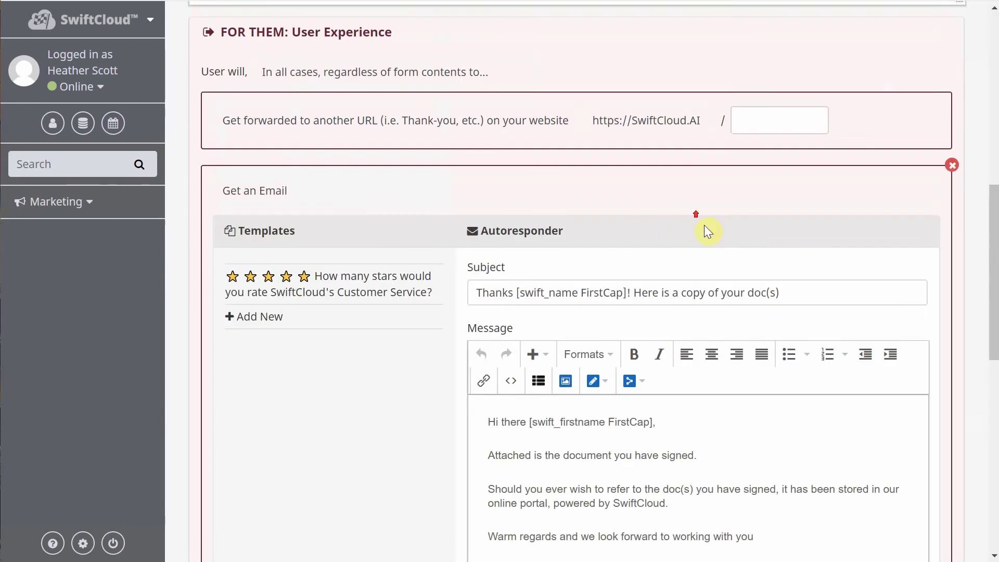
- Remove the Get an Email autoresponder rule, then restore it
click(951, 167)
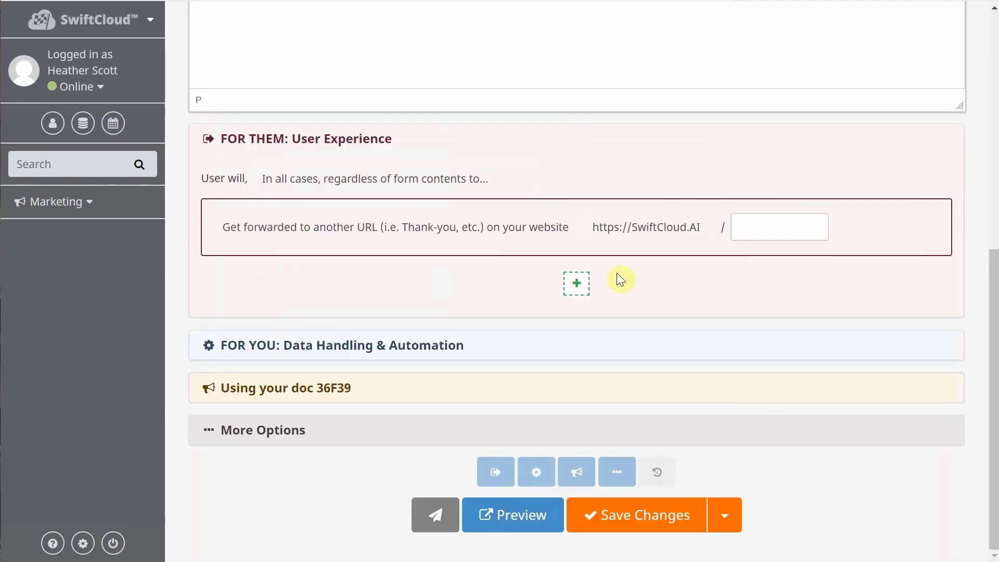
click(584, 291)
click(337, 341)
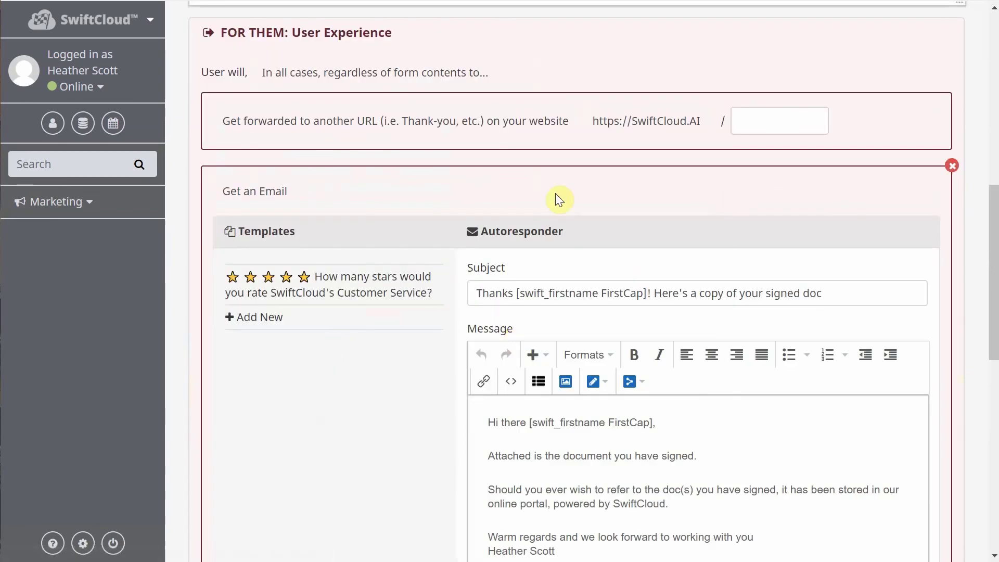
- Add a Remove from Sequence follow-up action, then delete it
click(414, 193)
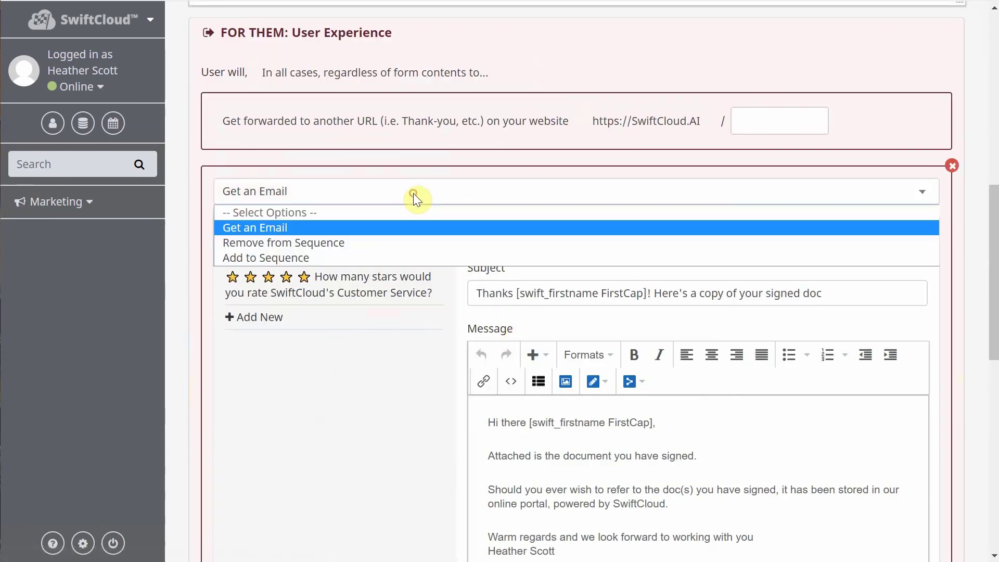
click(385, 247)
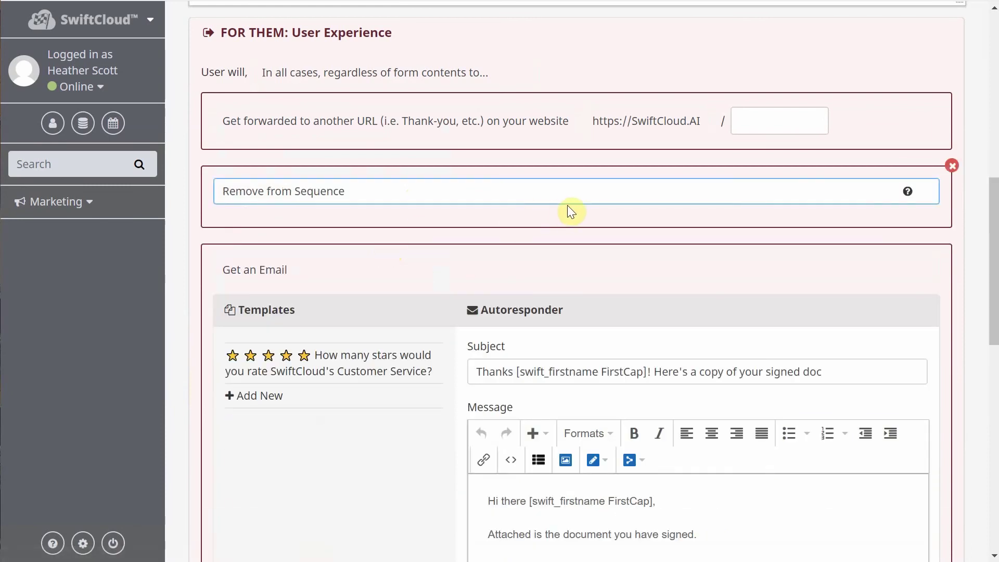
click(504, 192)
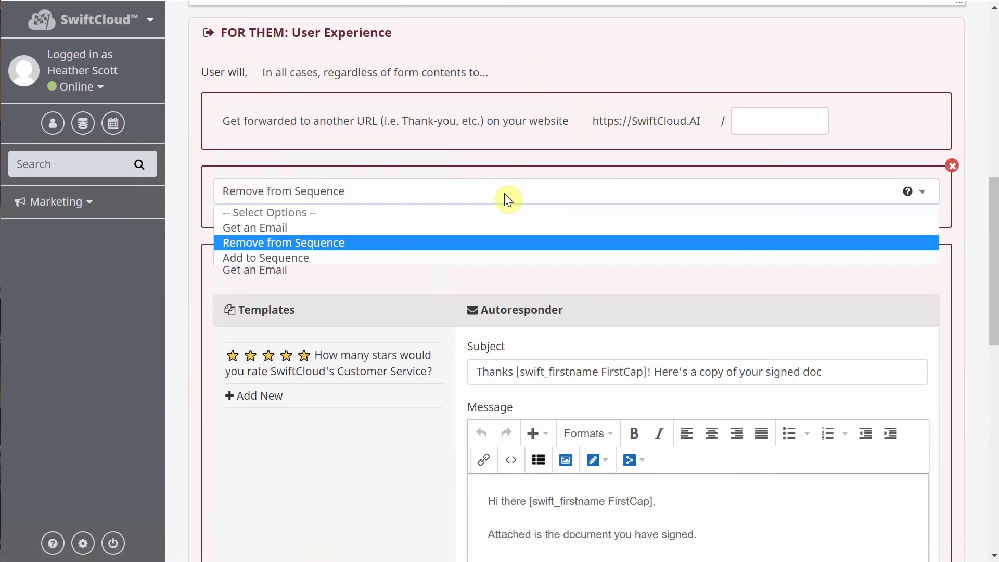
click(943, 167)
click(951, 167)
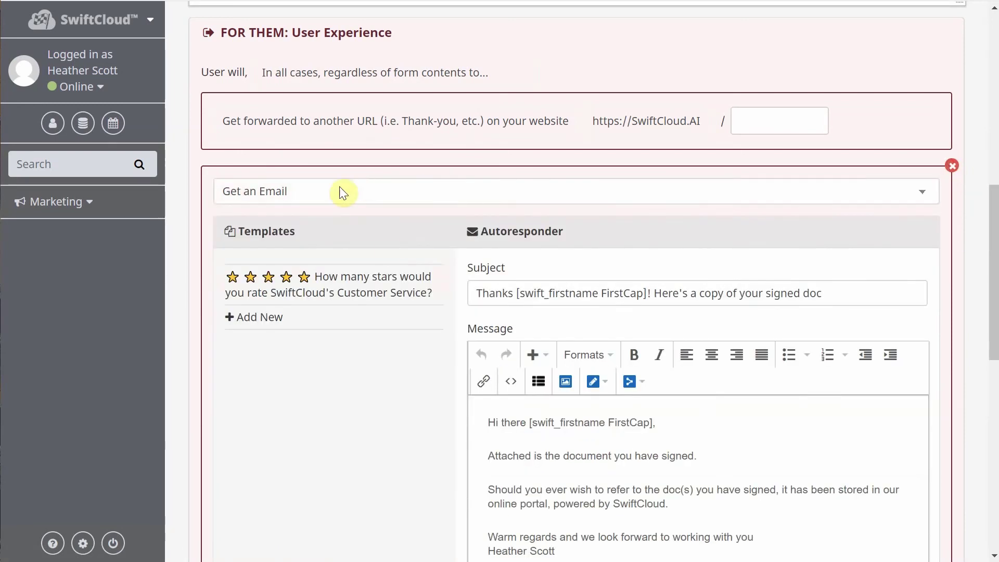
- Delete the Get an Email autoresponder rule and expand FOR YOU: Data Handling & Automation
click(952, 166)
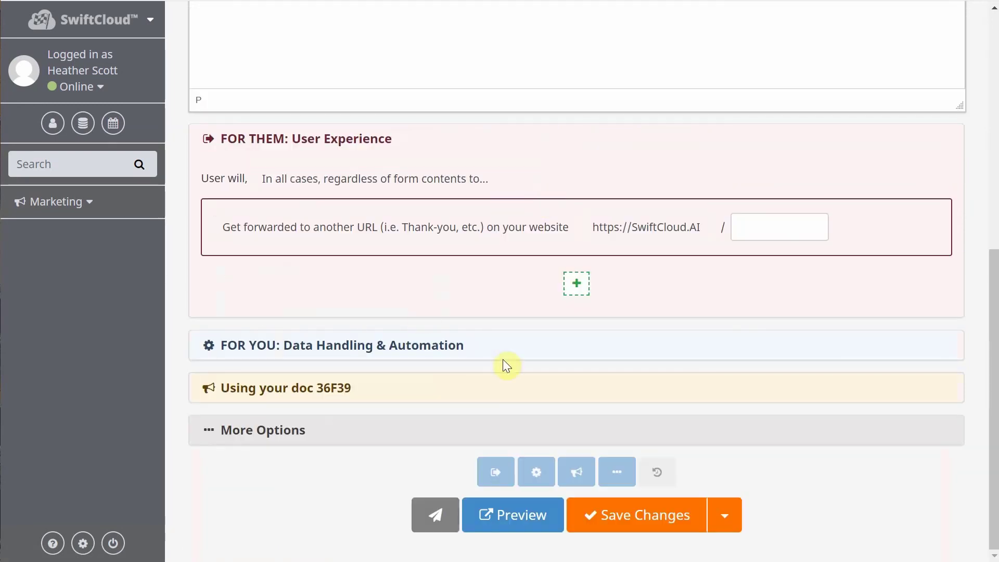
click(402, 343)
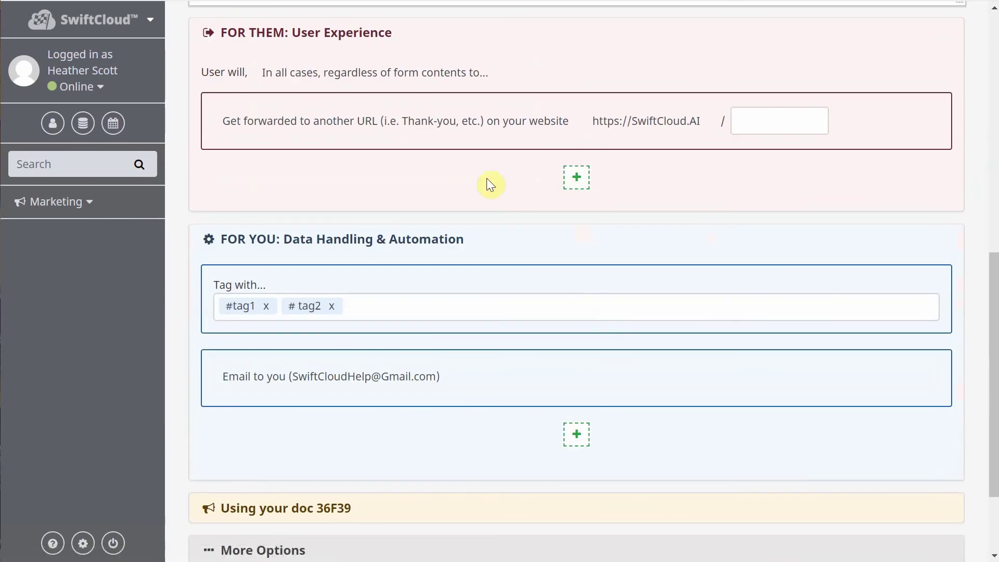
click(309, 374)
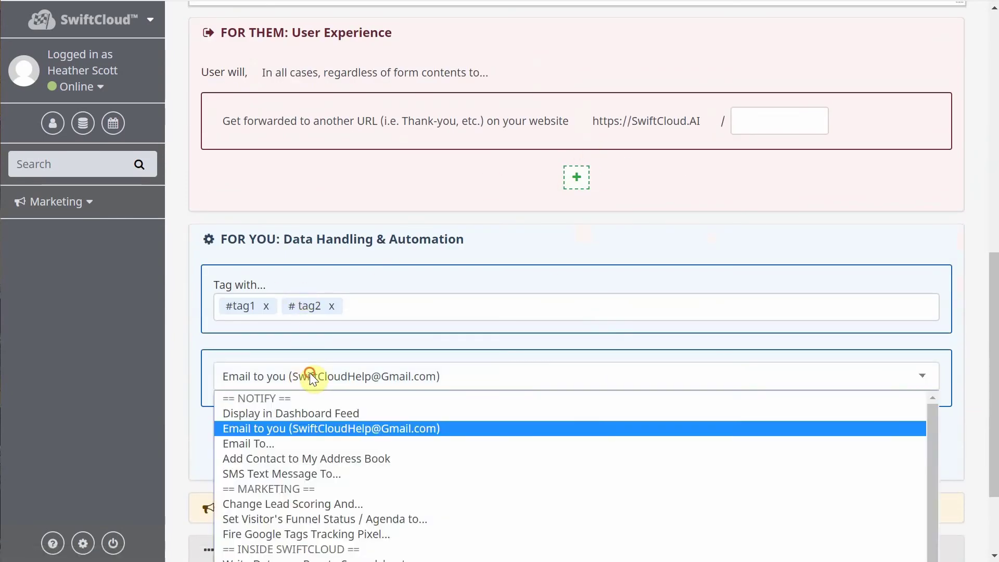
click(310, 373)
- Send signing notifications to a chosen e-mail address, then collapse the Data Handling section
click(310, 373)
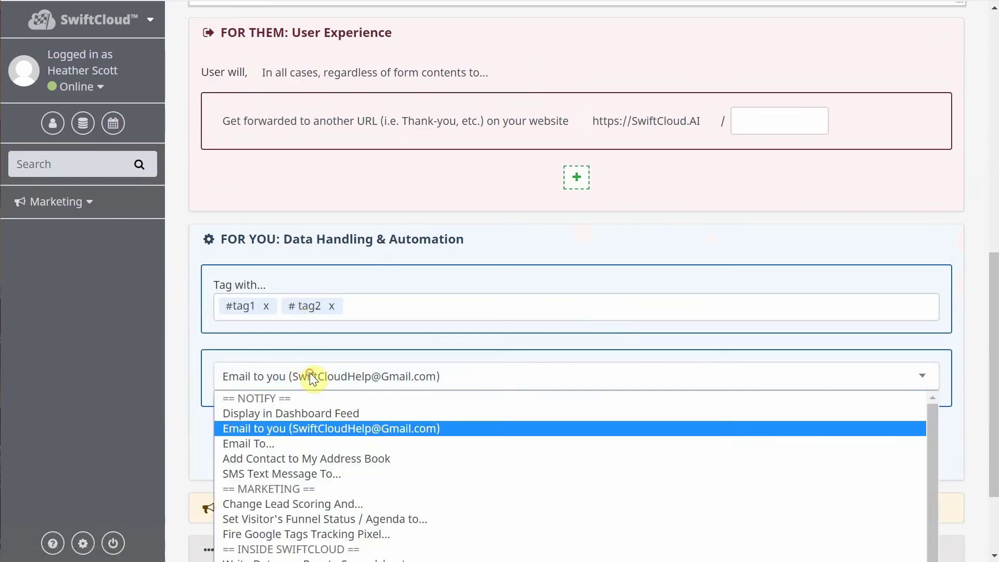
click(310, 441)
click(318, 405)
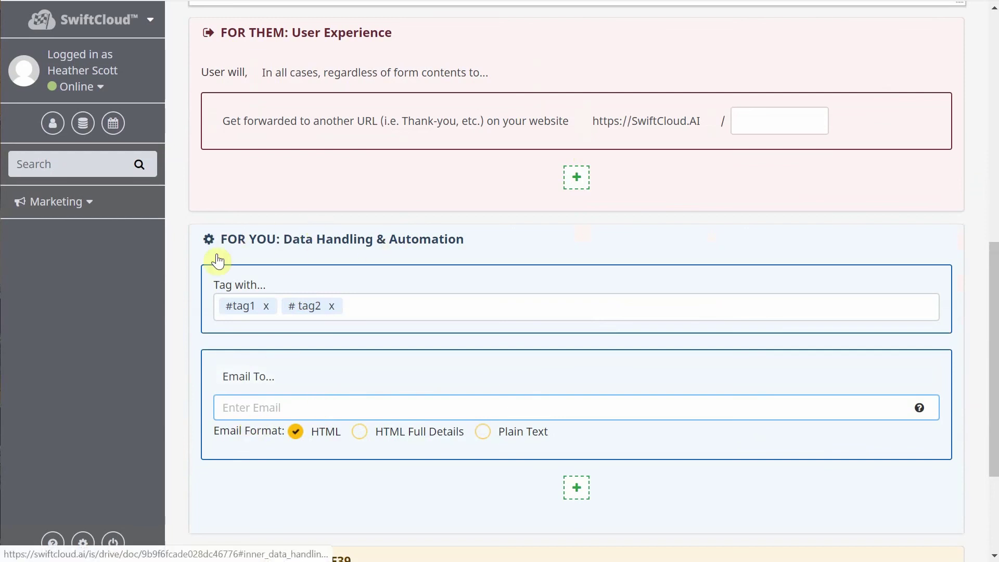
click(352, 240)
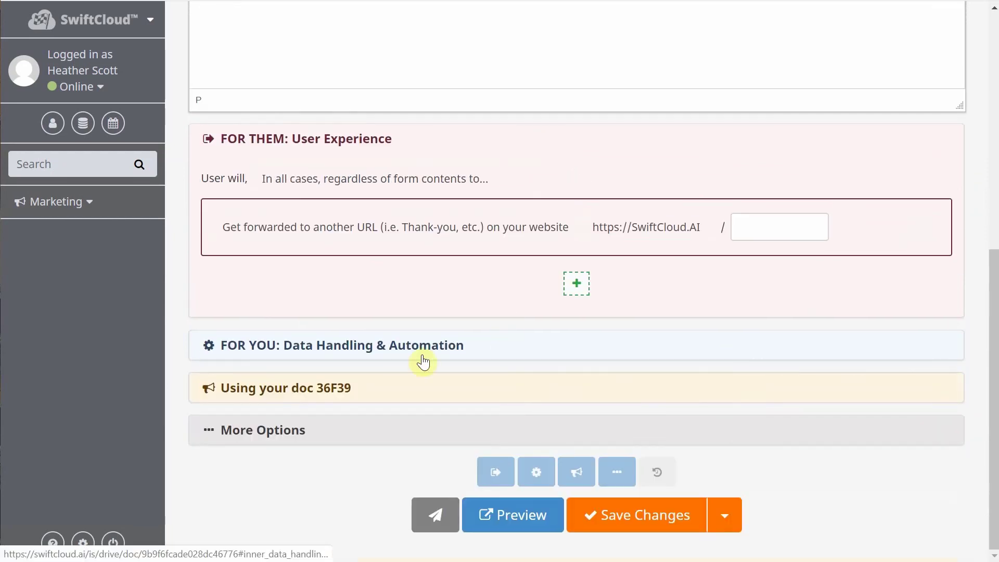
- Expand the 'Using your doc 36F39' section and select the doc's share link and its ID
click(285, 393)
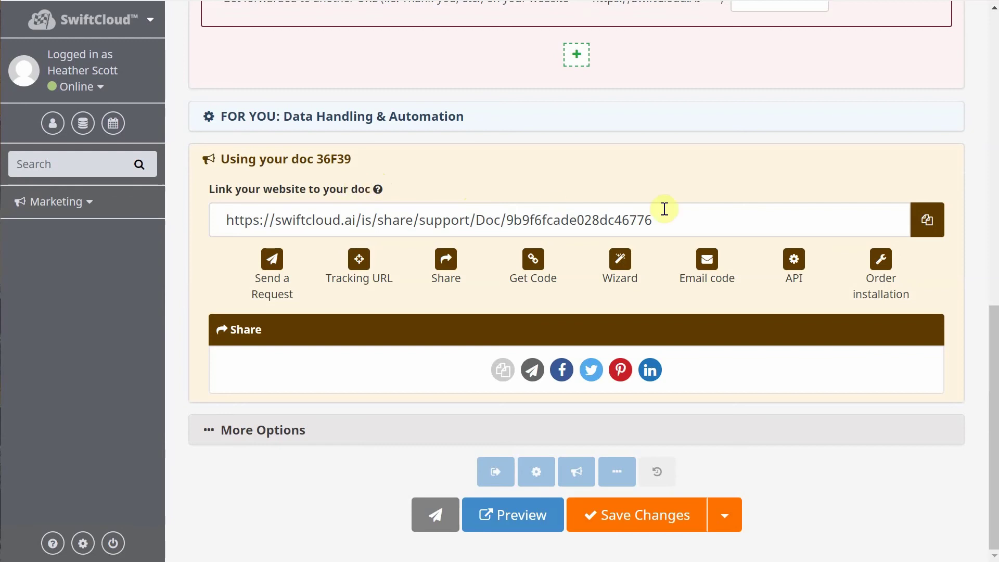
drag(694, 219, 354, 191)
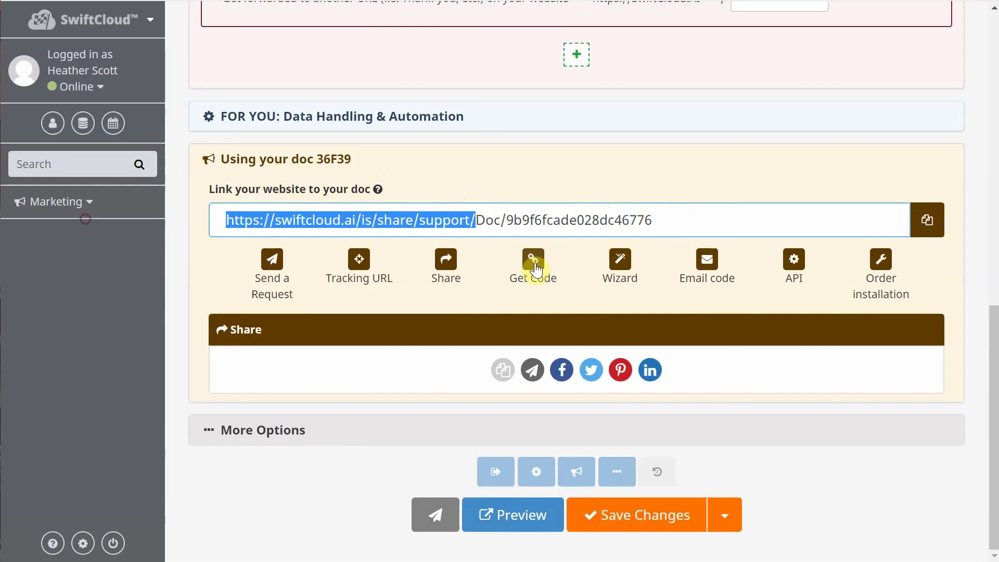
mouse_move(473, 225)
mouse_down()
mouse_move(444, 226)
mouse_move(471, 229)
mouse_up()
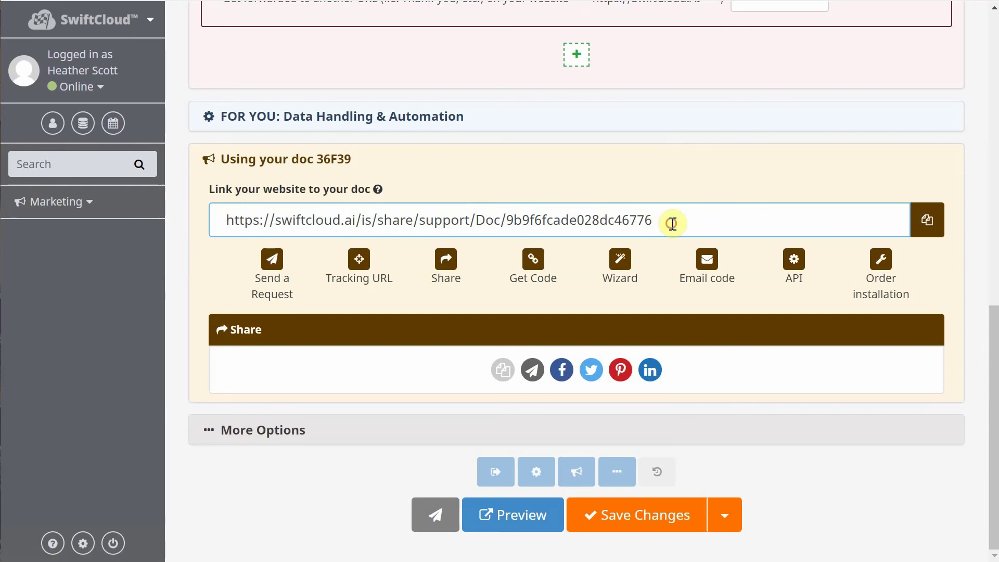
drag(654, 220, 508, 223)
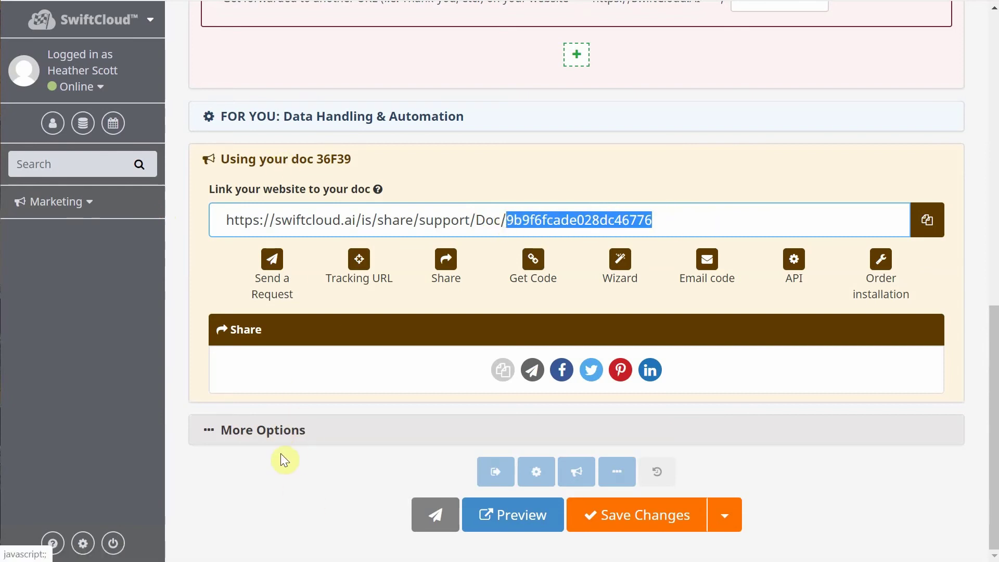
- Expand the doc's More Options settings and open the 'This doc is a...' type list
click(281, 433)
click(315, 161)
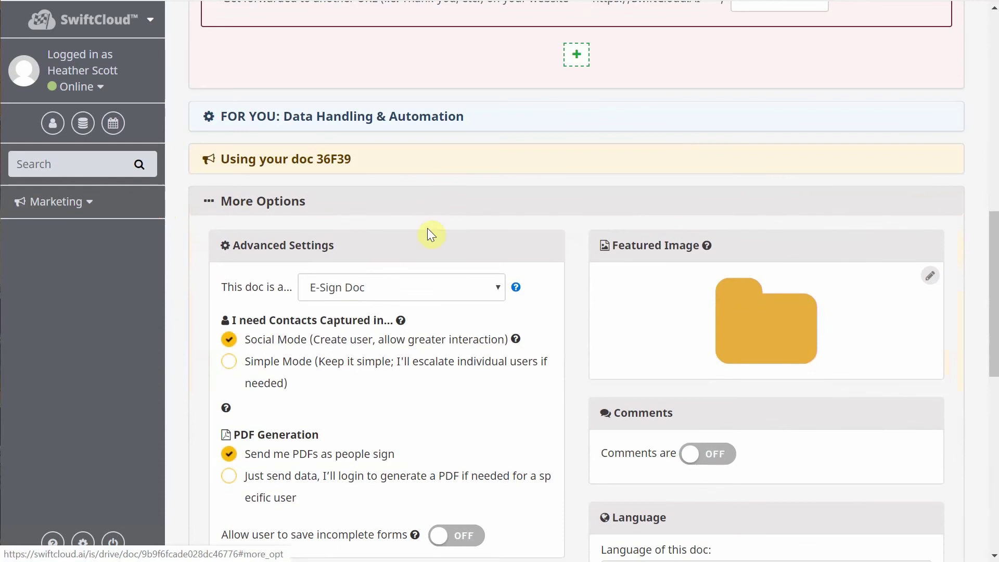
scroll(473, 212, down, 3)
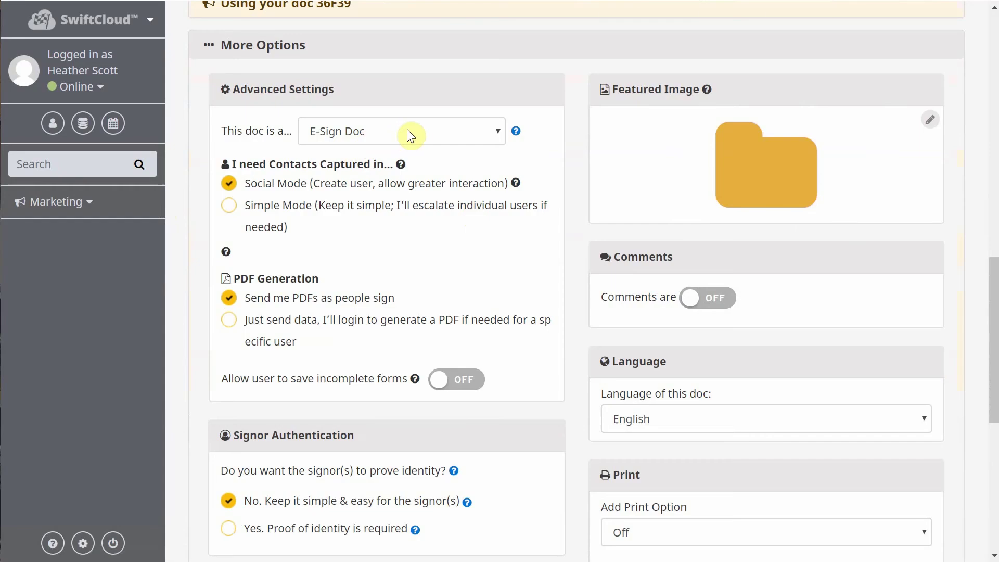
click(407, 131)
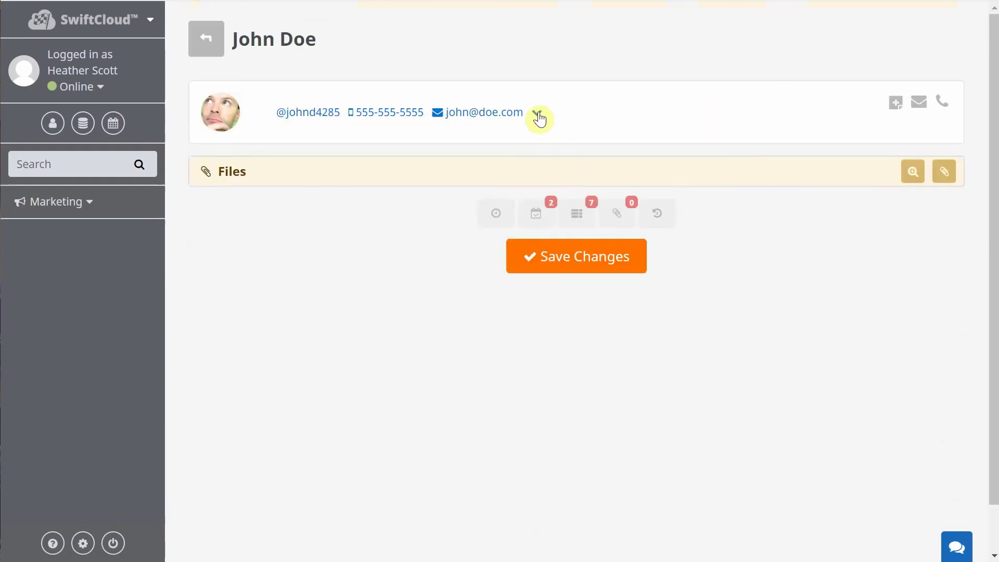
- Expand the contact's details, add a new detail row, browse its types, then collapse the details
click(539, 114)
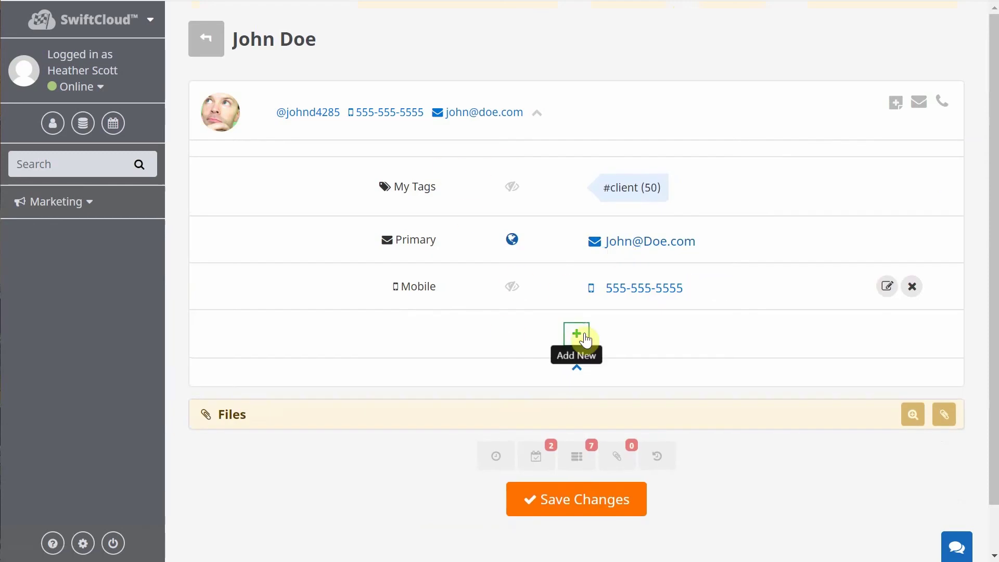
click(588, 339)
click(384, 336)
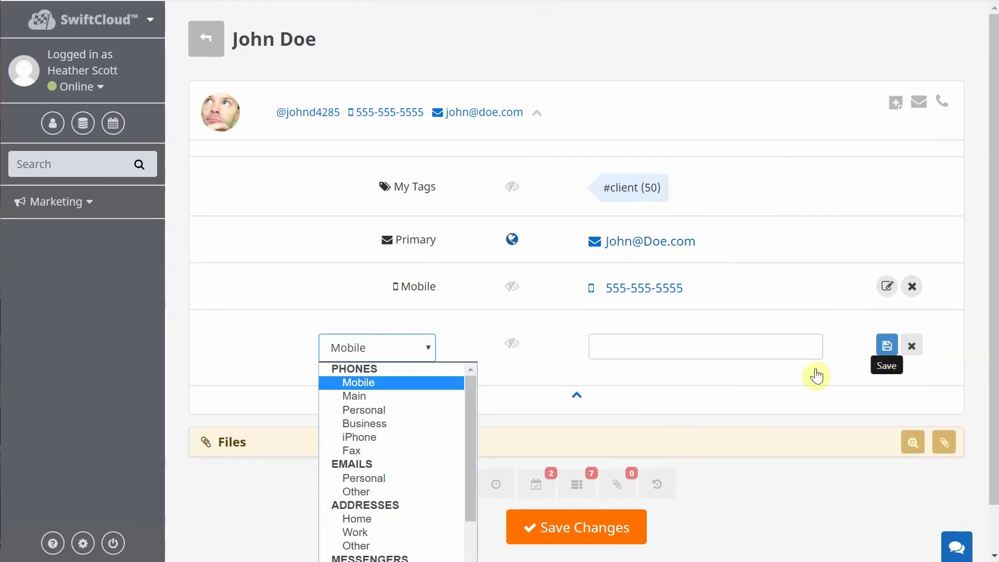
click(579, 395)
click(578, 395)
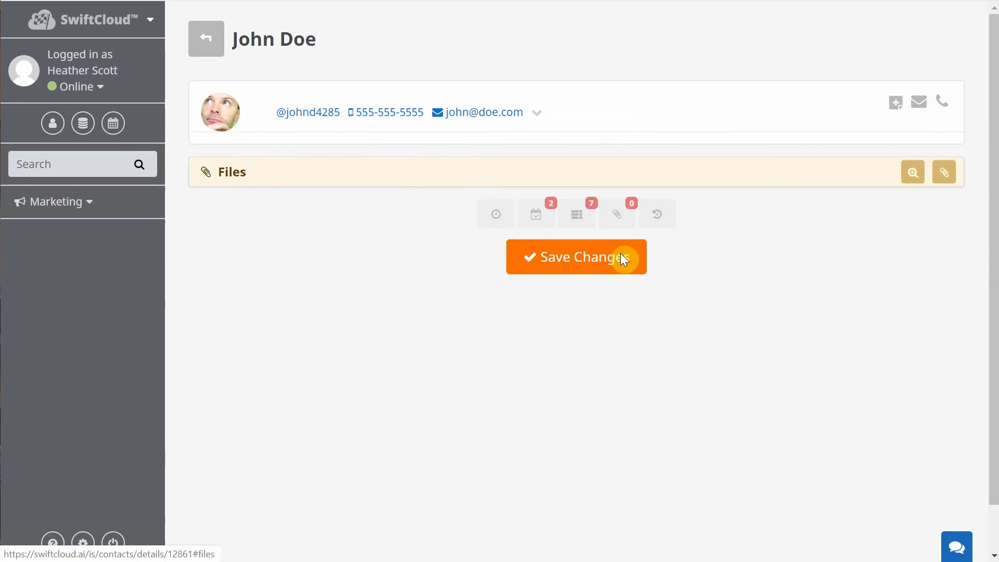
- Open the contact's Files panel, which shows no shared files, then their Folder History
click(231, 173)
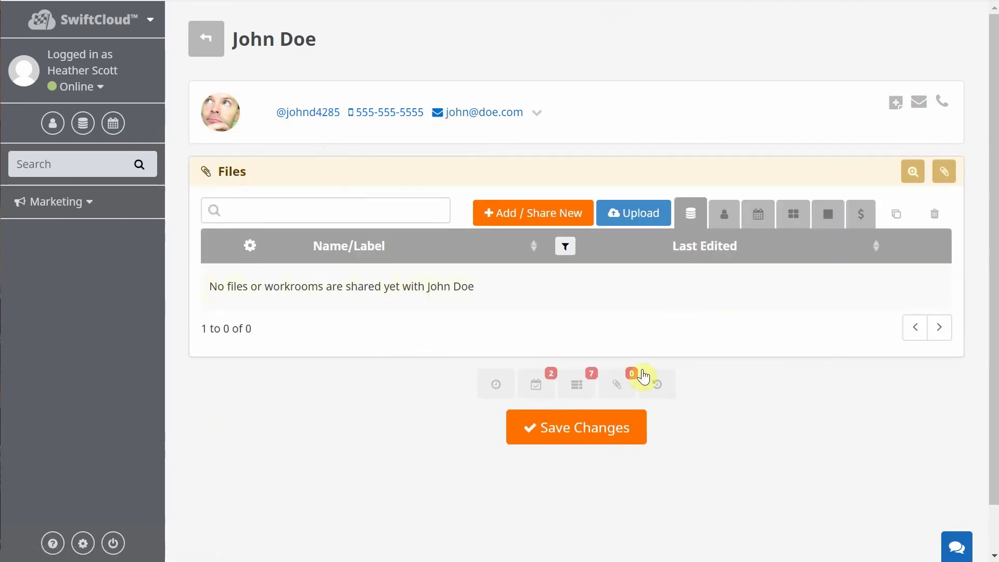
drag(502, 286, 202, 285)
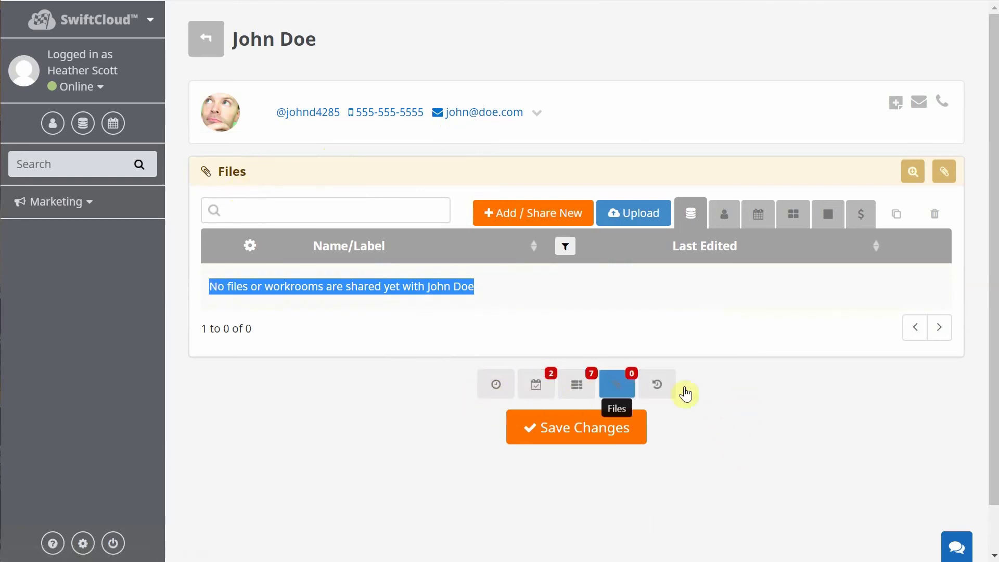
click(650, 391)
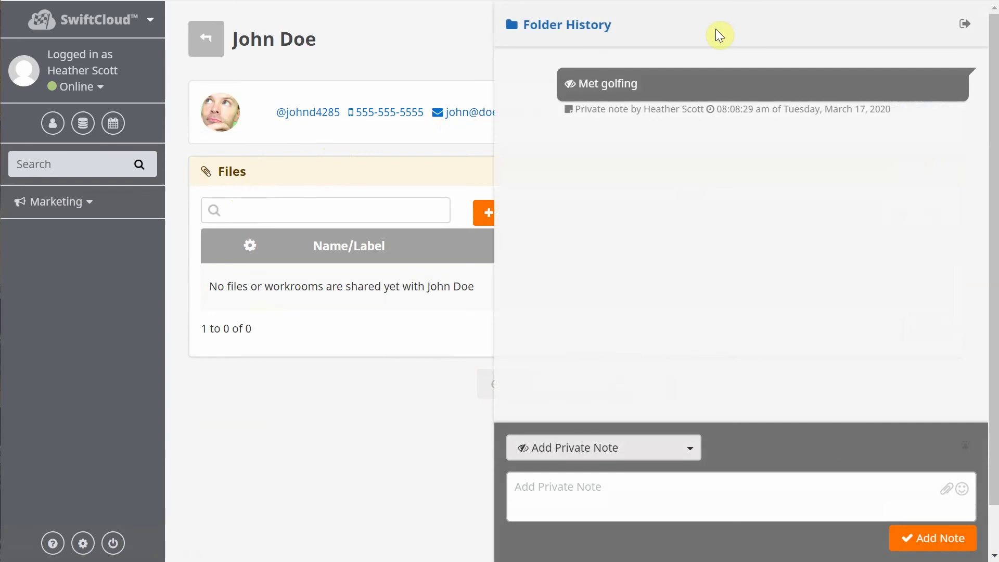
- Switch the Folder History note type from private note to 'Email to'
click(614, 461)
click(585, 417)
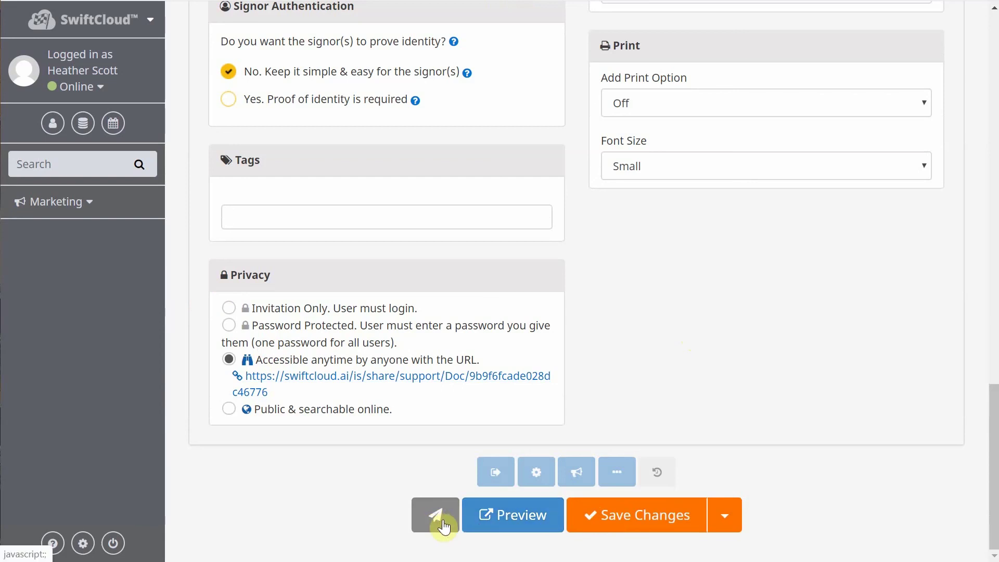
- Share the DEMO (Simple) doc with the existing contact chosen from the 'Share with...' suggestions
click(426, 521)
click(524, 124)
text(John)
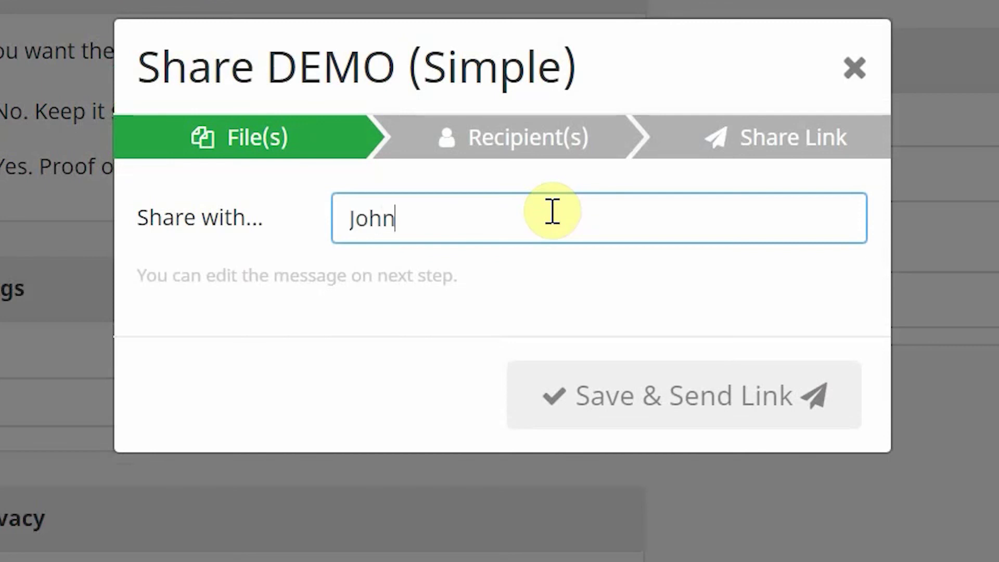
key(ctrl+a)
key(BackSpace)
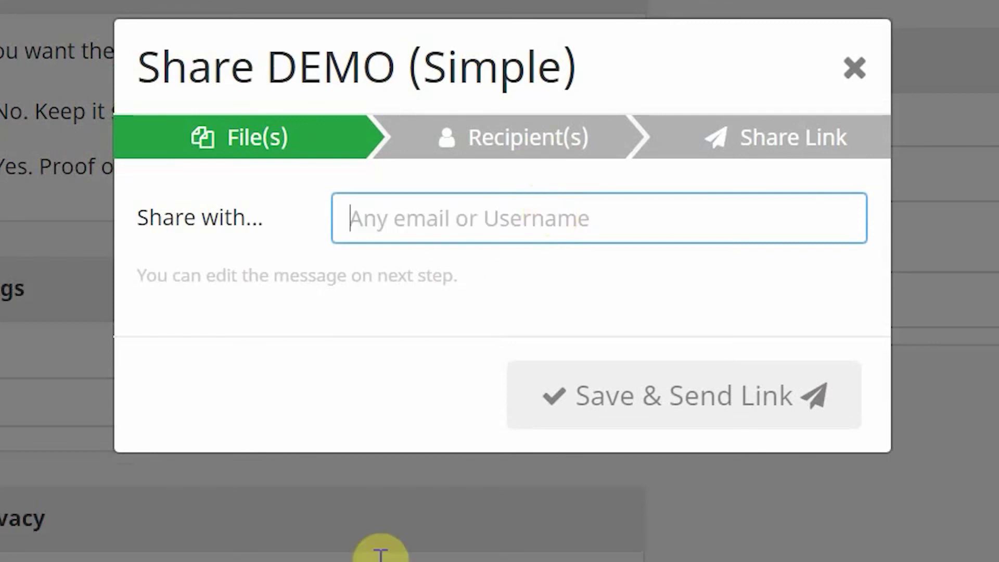
click(558, 232)
click(501, 308)
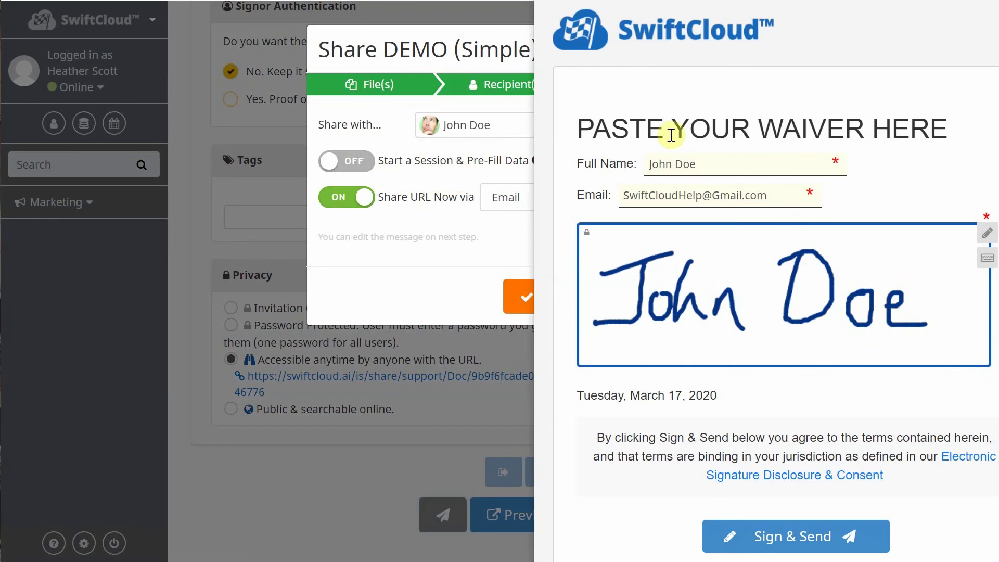
triple_click(725, 157)
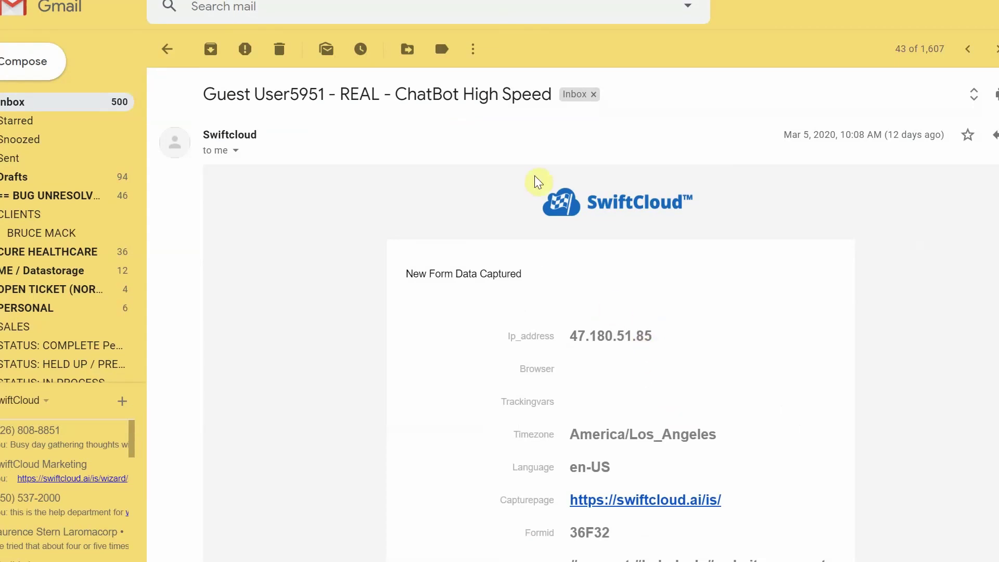
- Scroll through the 'New Form Data Captured' e-mail to review the captured visitor details
scroll(526, 167, down, 6)
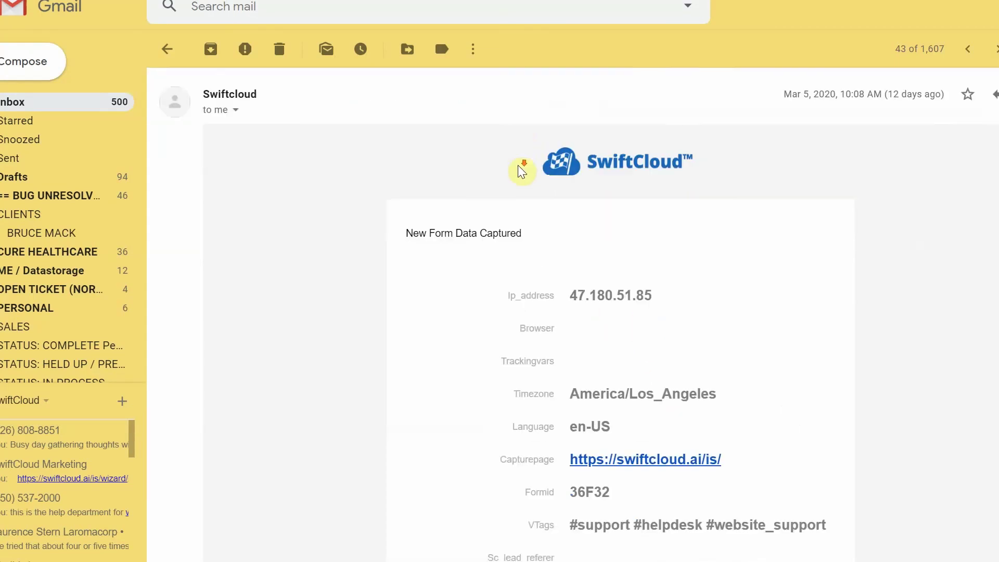
scroll(572, 178, up, 4)
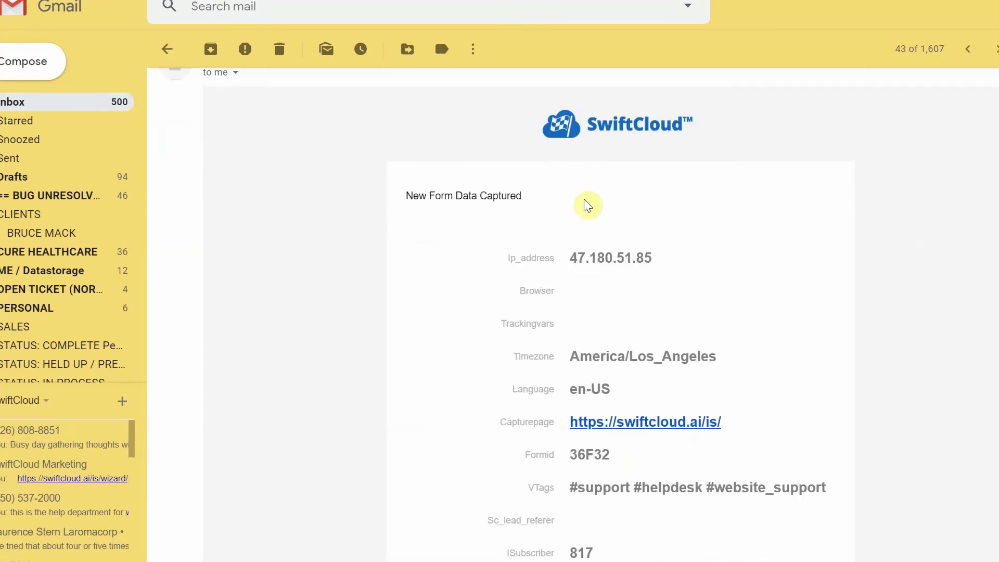
scroll(586, 200, up, 2)
scroll(591, 205, down, 5)
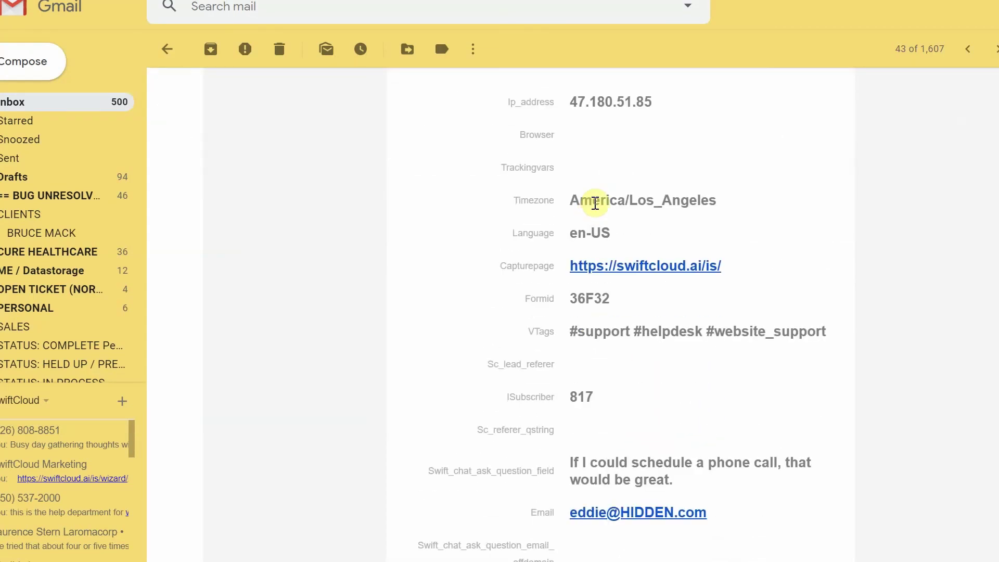
scroll(665, 285, down, 6)
scroll(663, 272, down, 3)
scroll(662, 271, down, 2)
scroll(661, 268, up, 13)
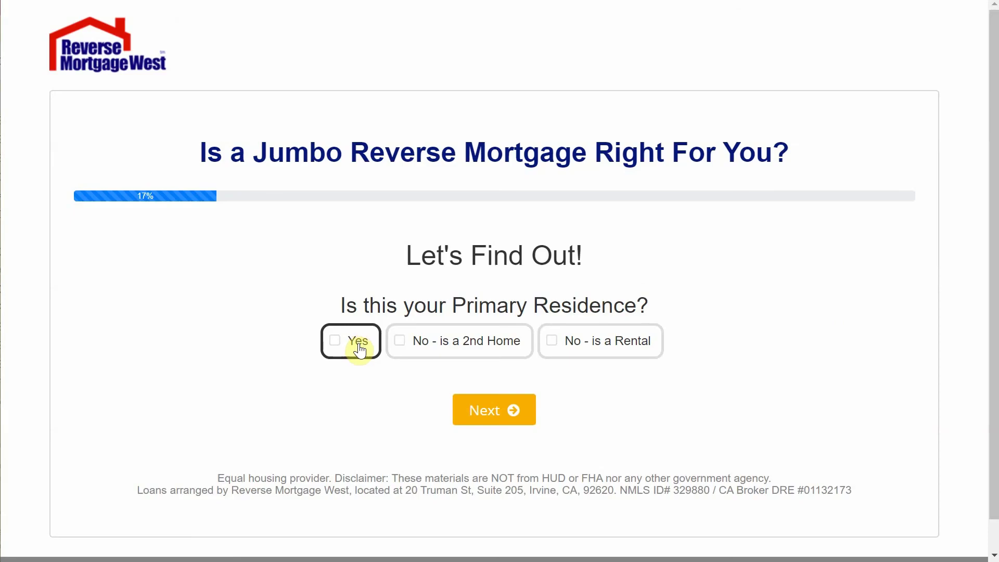
- Answer the reverse-mortgage form: Yes, a mortgage balance, Me as younger owner, January birth month
click(353, 344)
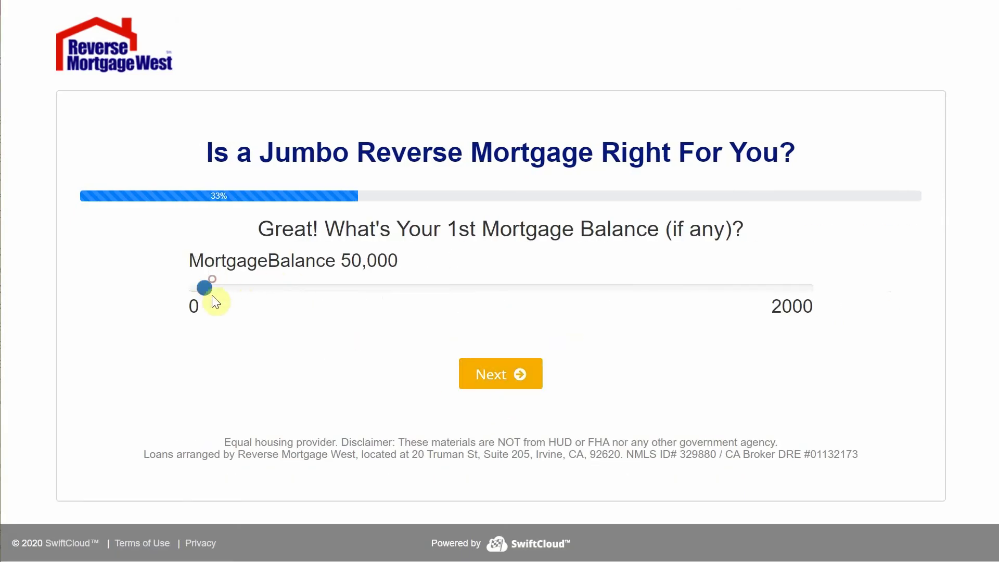
drag(210, 293, 287, 292)
click(501, 374)
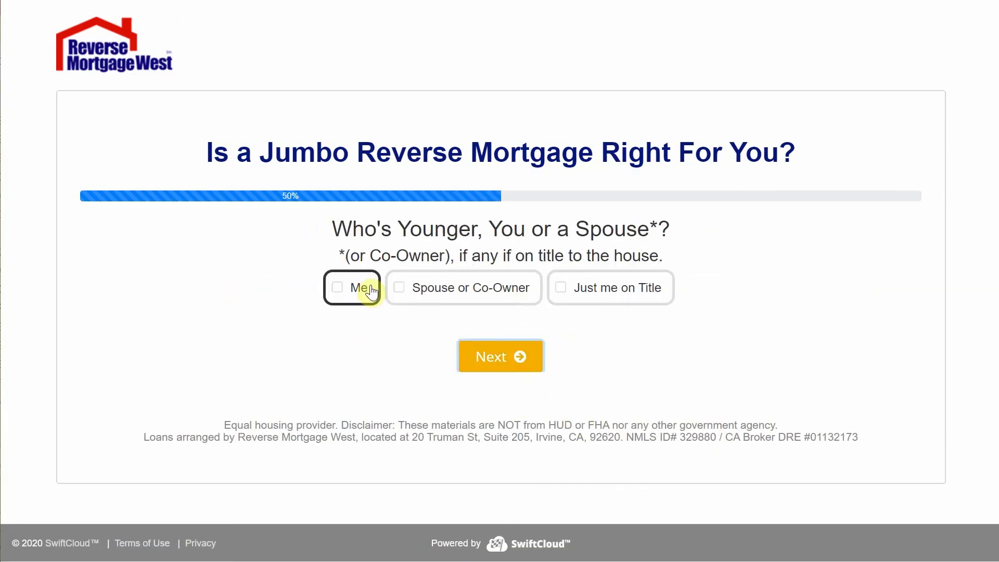
click(364, 289)
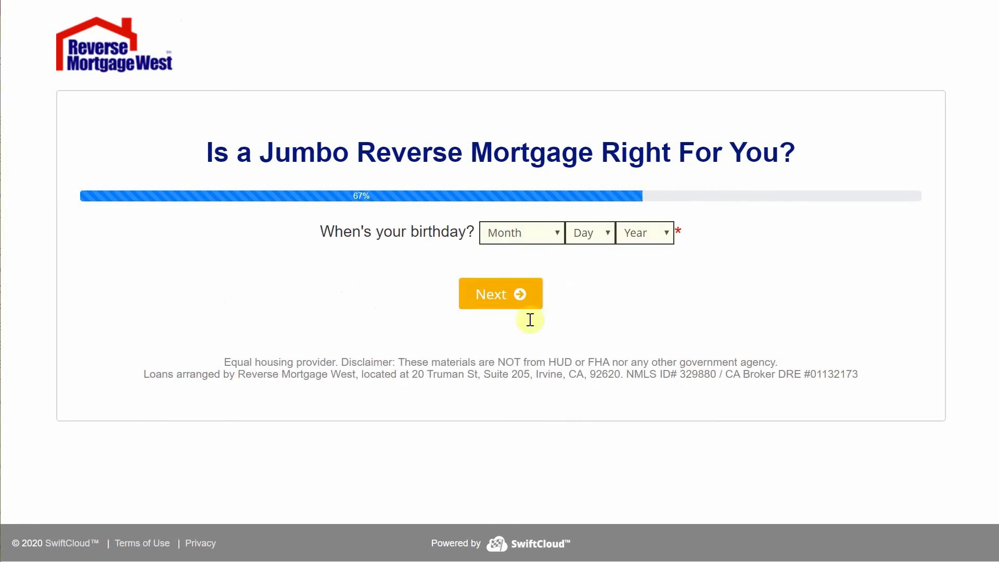
click(524, 229)
click(538, 270)
click(605, 233)
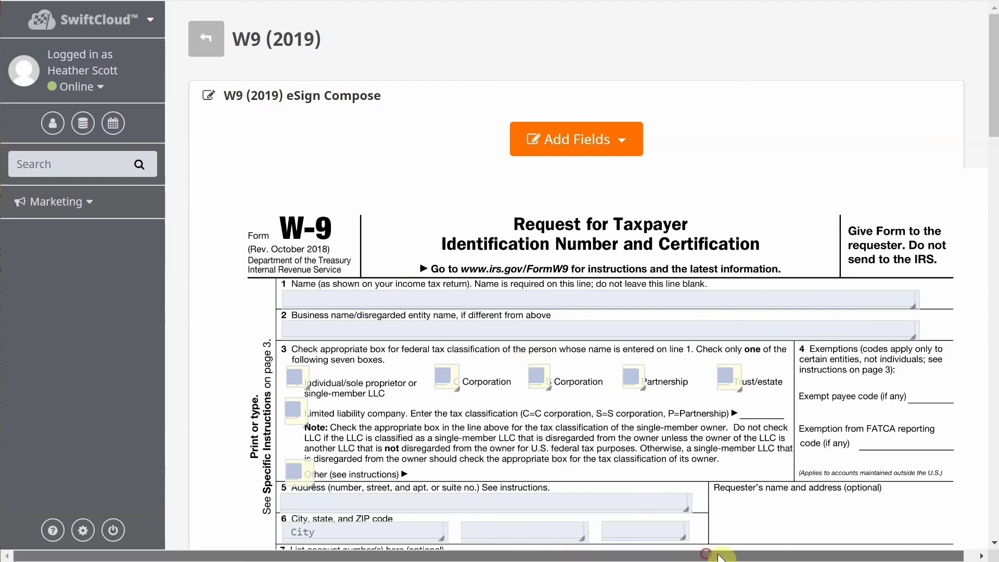
- Scroll through the W9 (2019) form and open the Add Fields list at Name
drag(710, 554, 721, 554)
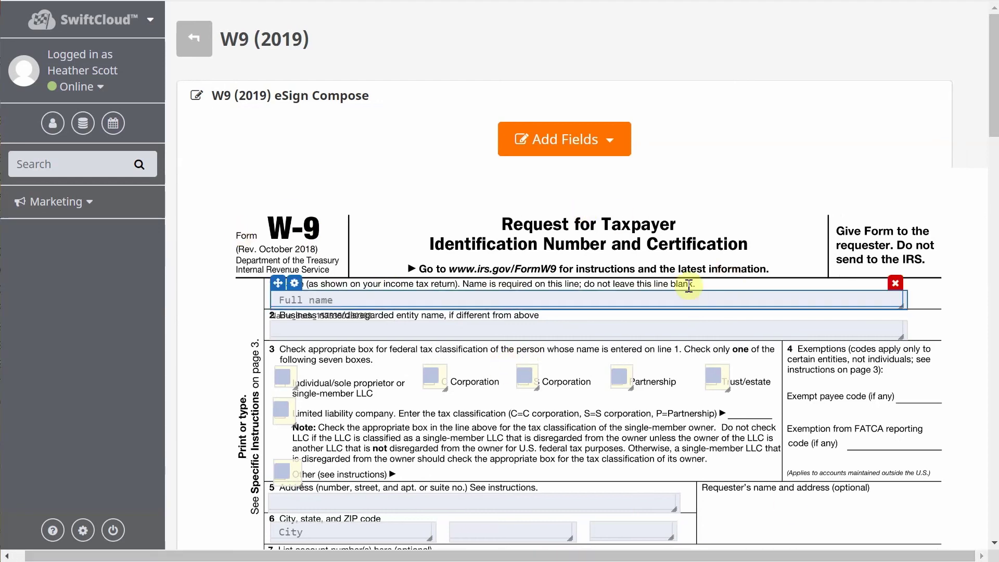
scroll(688, 283, down, 8)
scroll(688, 276, up, 8)
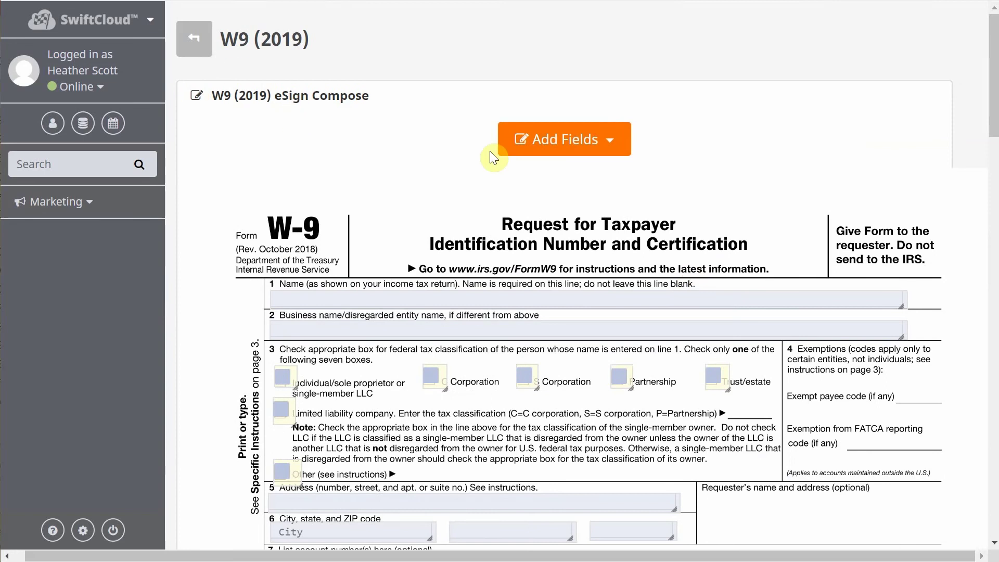
click(590, 149)
mouse_move(539, 177)
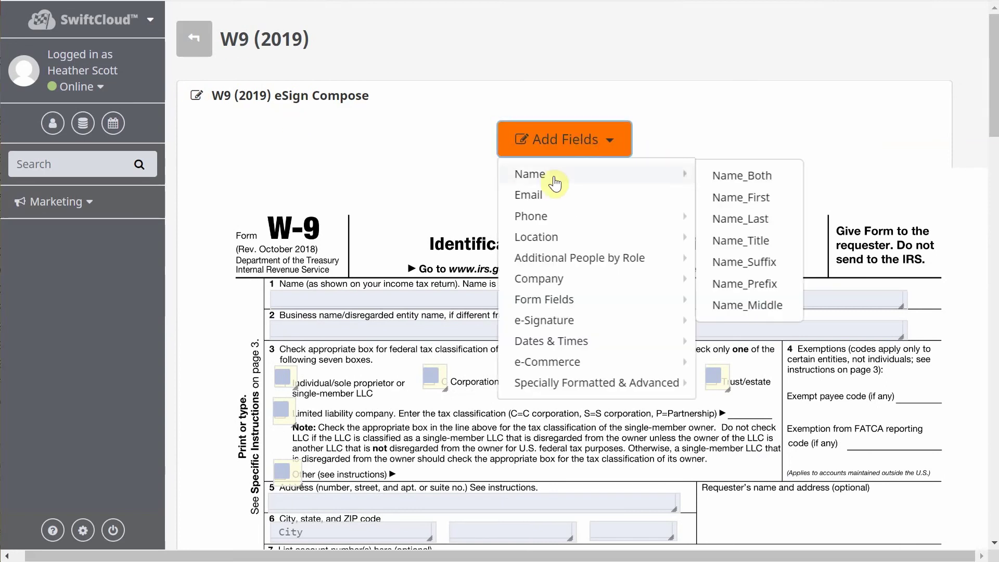